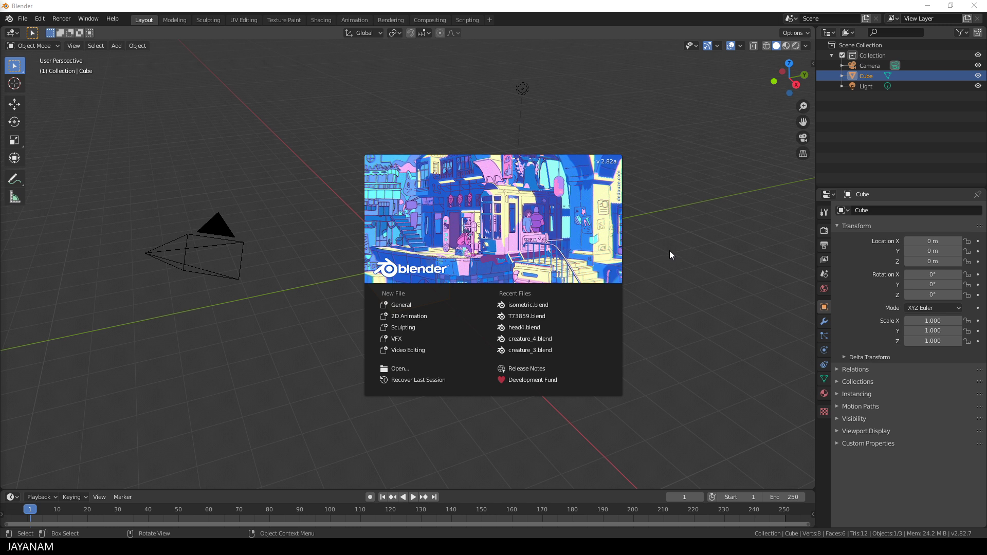
- Dismiss the splash screen and start the Shortcut VUr input display, leaving the viewport sidebar hidden
click(712, 254)
key(n)
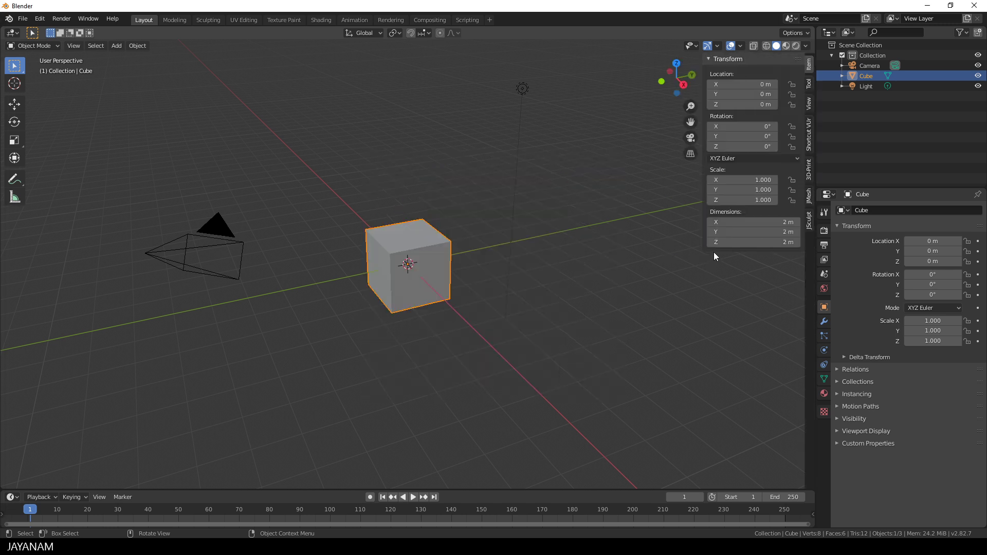
click(810, 133)
click(761, 73)
click(808, 65)
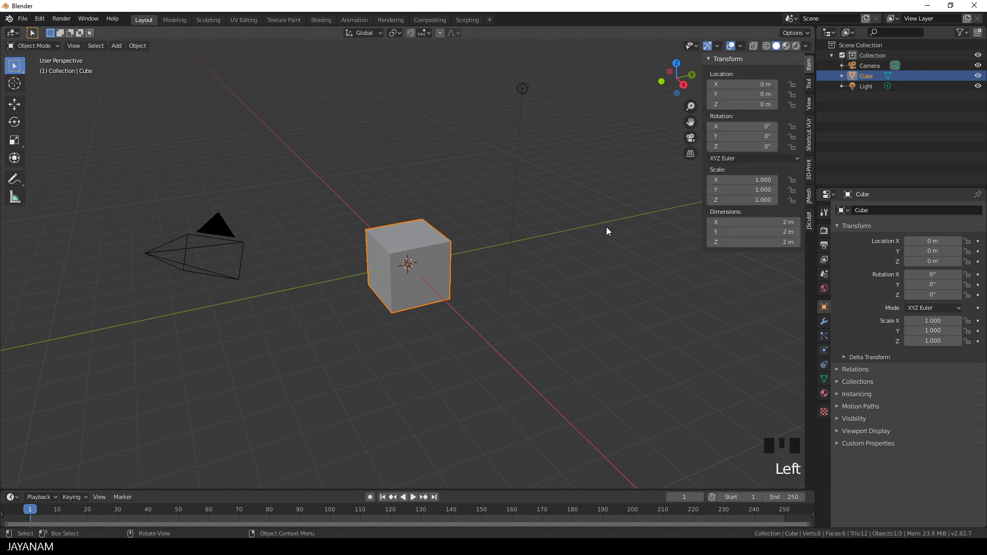
key(n)
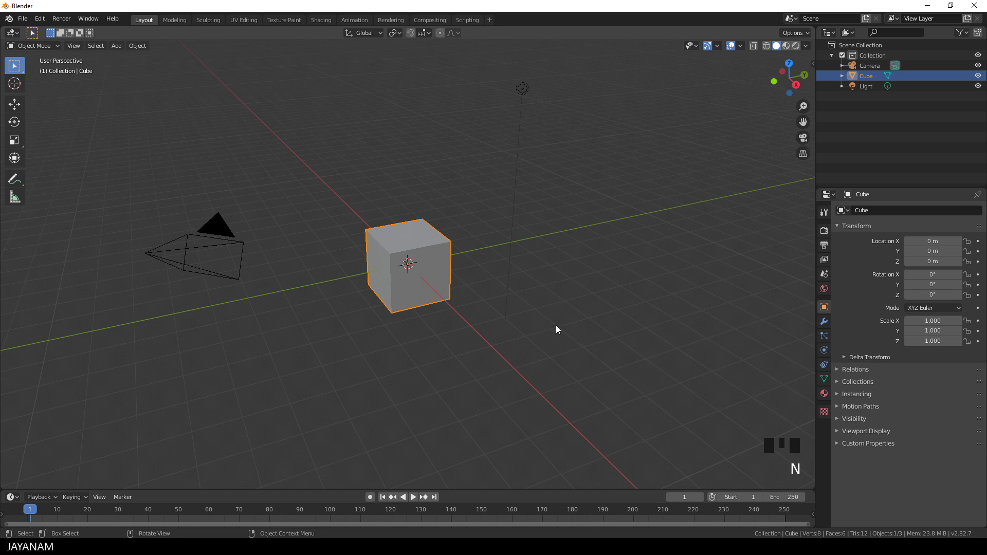
- Bevel all edges of the default cube by about 0.034 m with 2 segments and return to Object Mode
scroll(464, 313, up, 6)
middle_drag(464, 312, 477, 308)
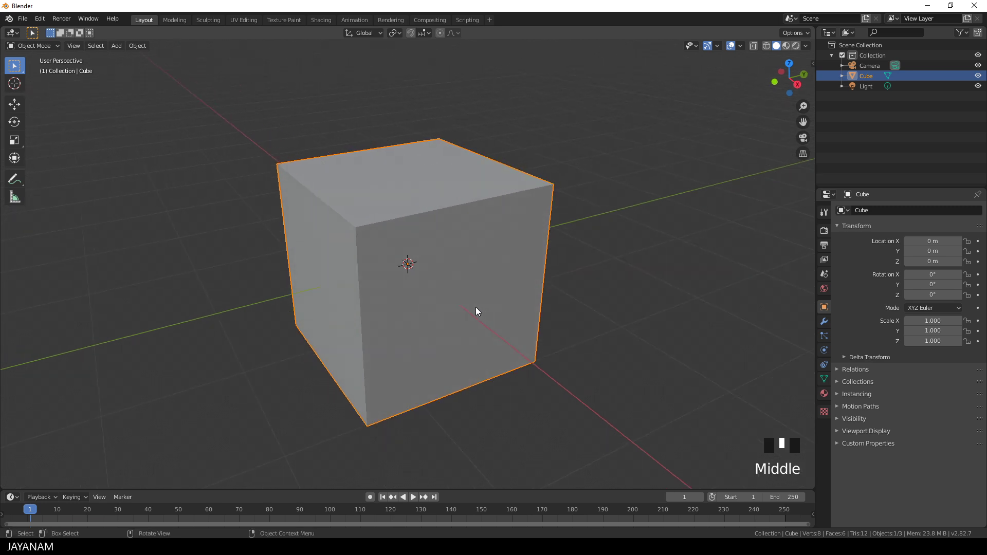
key(Tab)
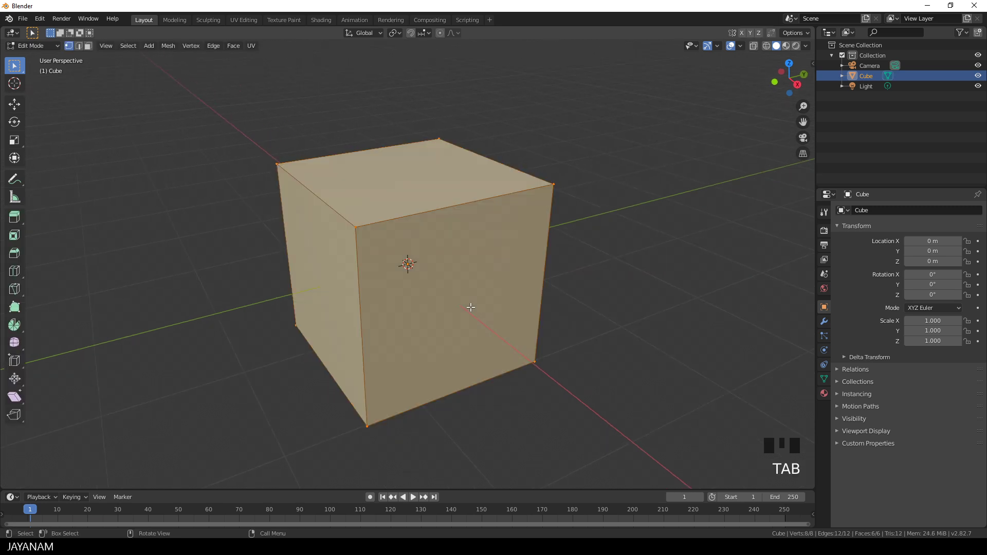
key(ctrl+b)
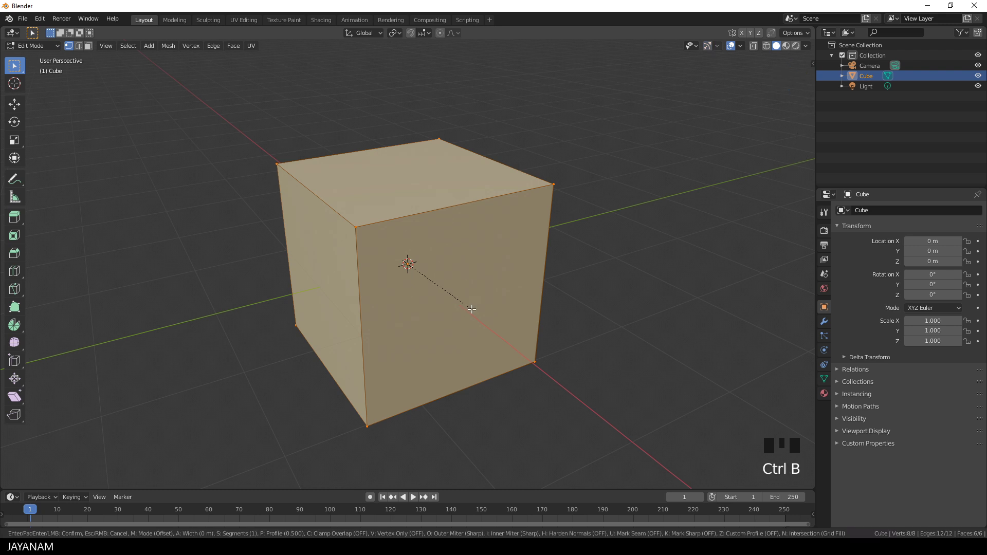
scroll(475, 311, up, 1)
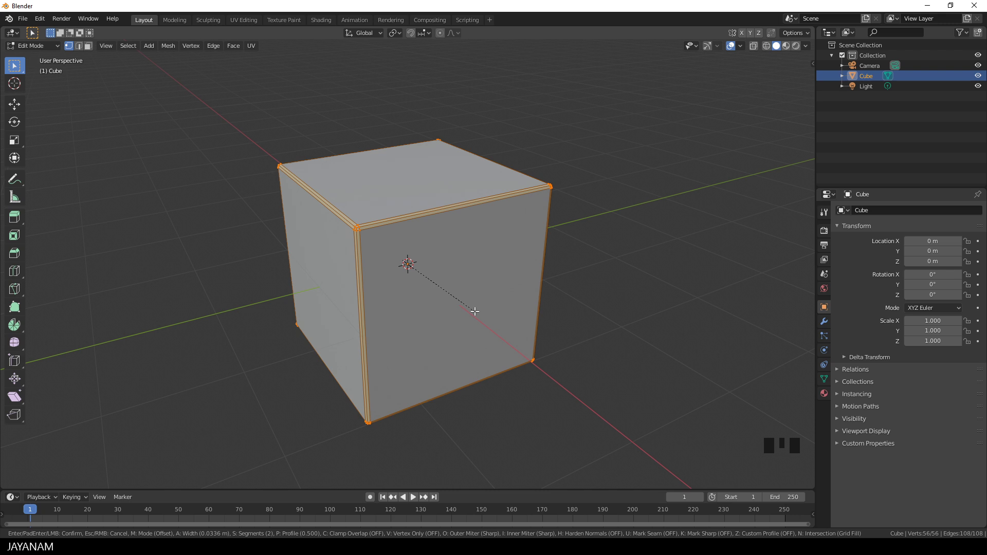
click(475, 311)
key(Tab)
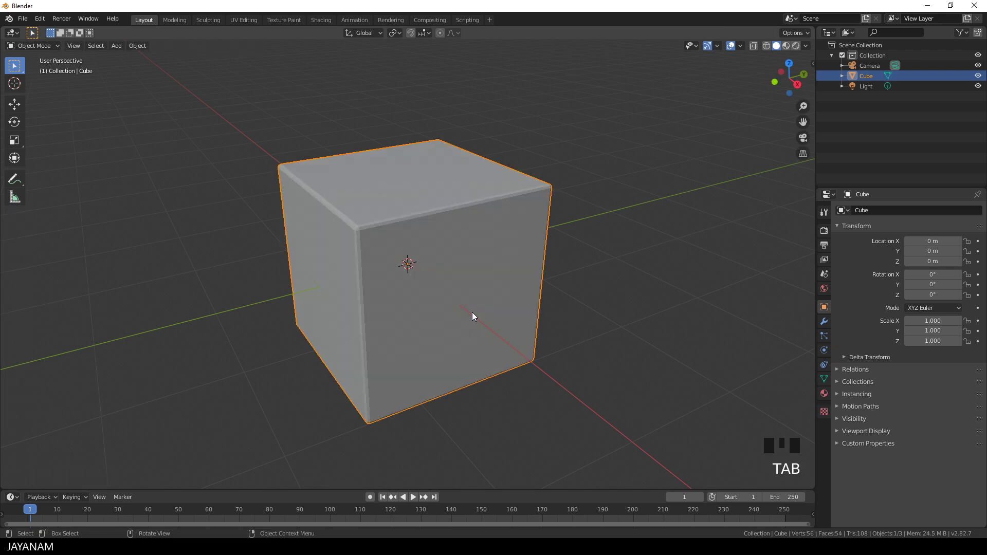
- Apply smooth shading to the beveled cube
right_click(448, 253)
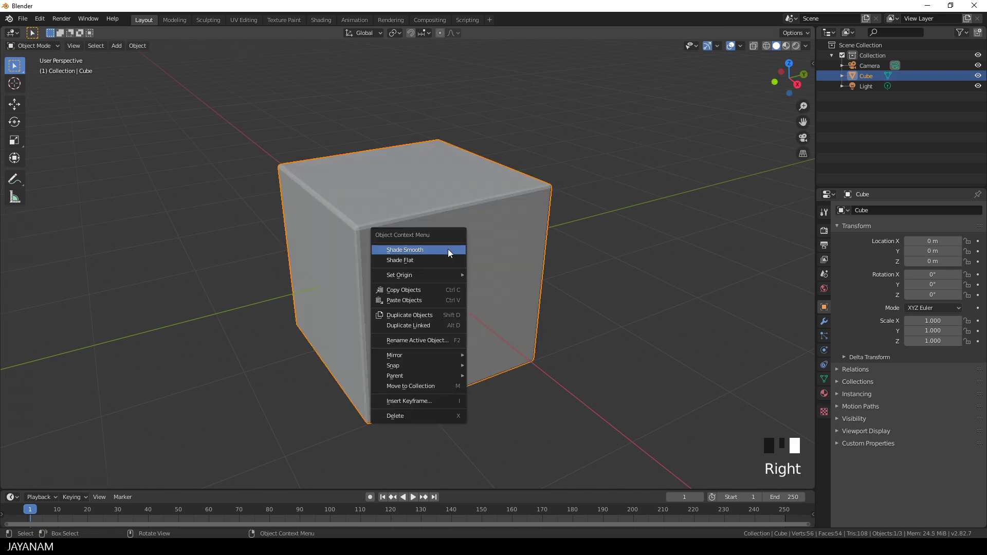
click(445, 250)
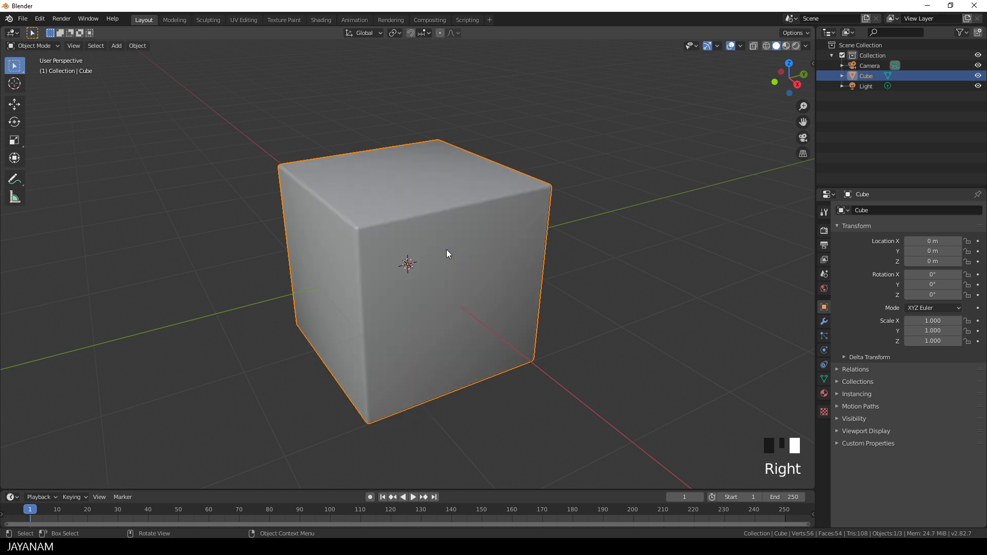
scroll(488, 313, down, 3)
mouse_move(455, 307)
middle_down()
mouse_move(590, 307)
mouse_move(459, 308)
middle_up()
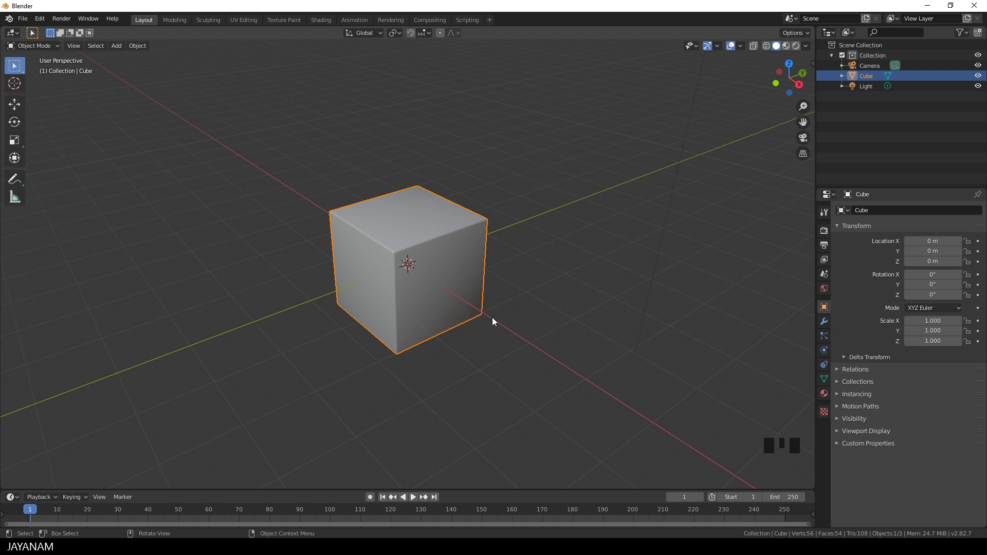
- Switch to the Texture Paint workspace and display the cube in Material Preview shading
click(283, 19)
scroll(272, 315, up, 2)
middle_drag(288, 305, 229, 309)
scroll(646, 311, up, 4)
middle_drag(643, 313, 728, 383)
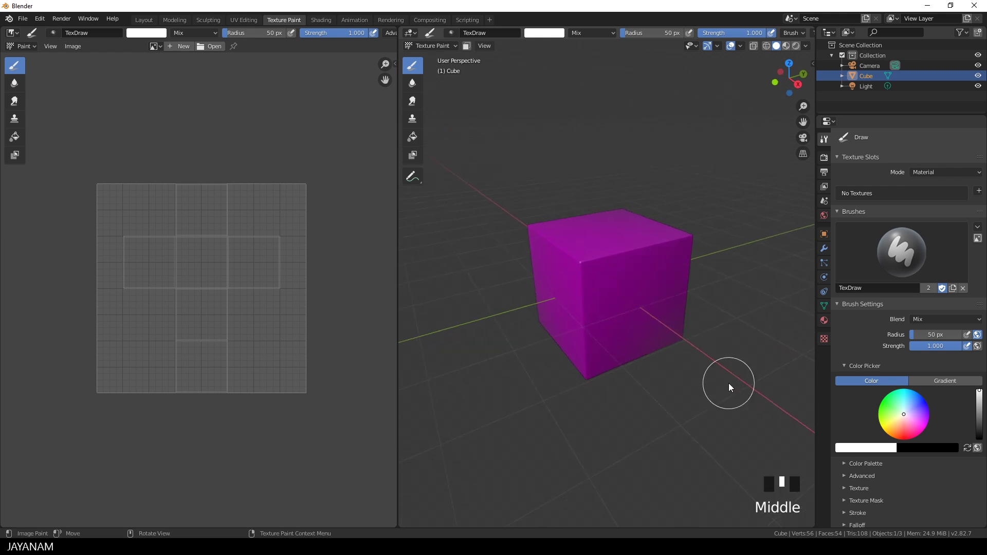
click(786, 46)
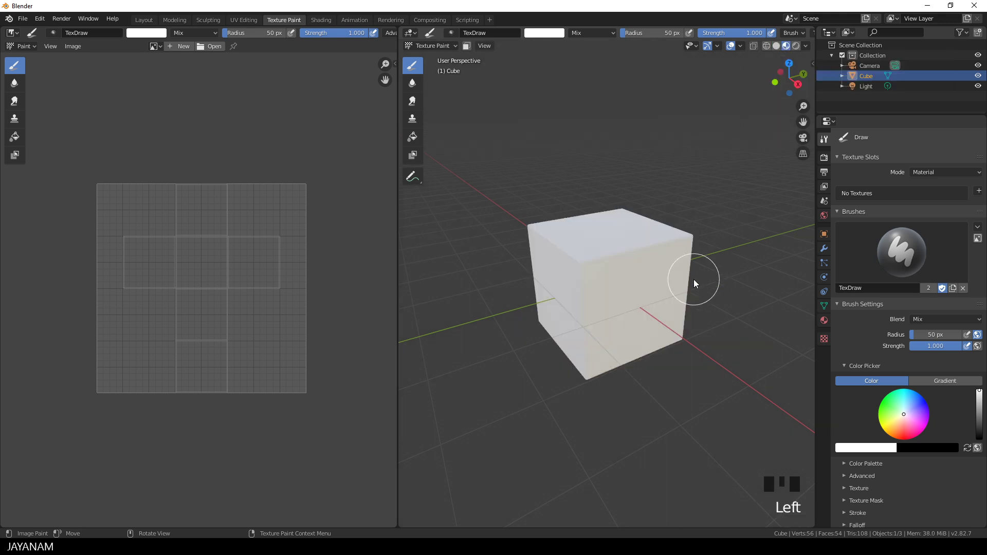
- Begin a Base Color texture paint slot with both width and height set to 2048 px
scroll(694, 282, up, 1)
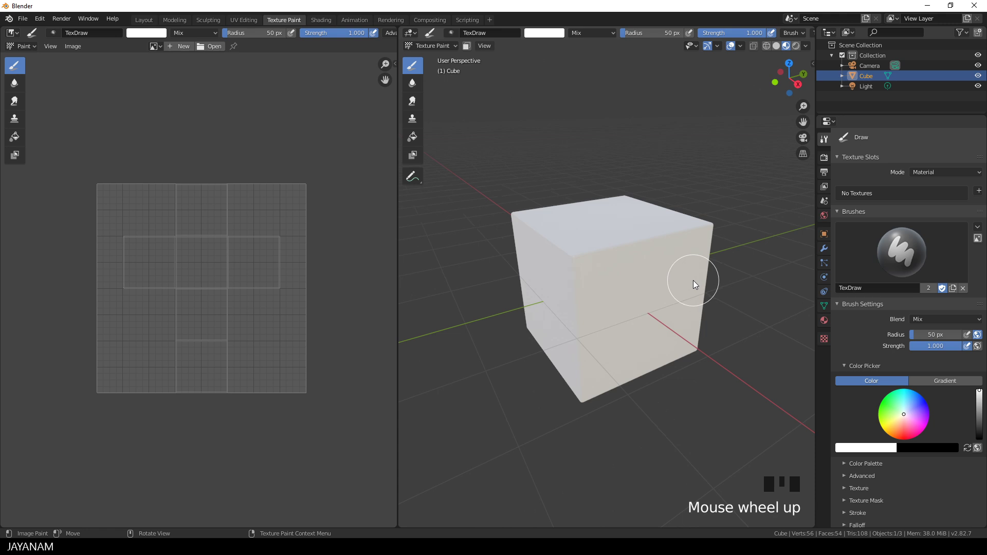
click(978, 193)
click(899, 198)
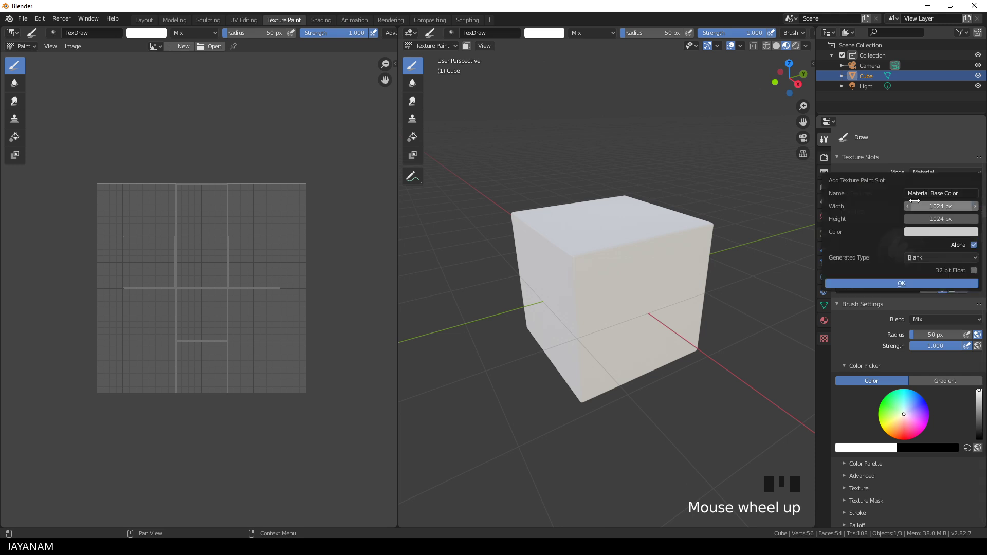
click(939, 205)
click(937, 206)
text(*2)
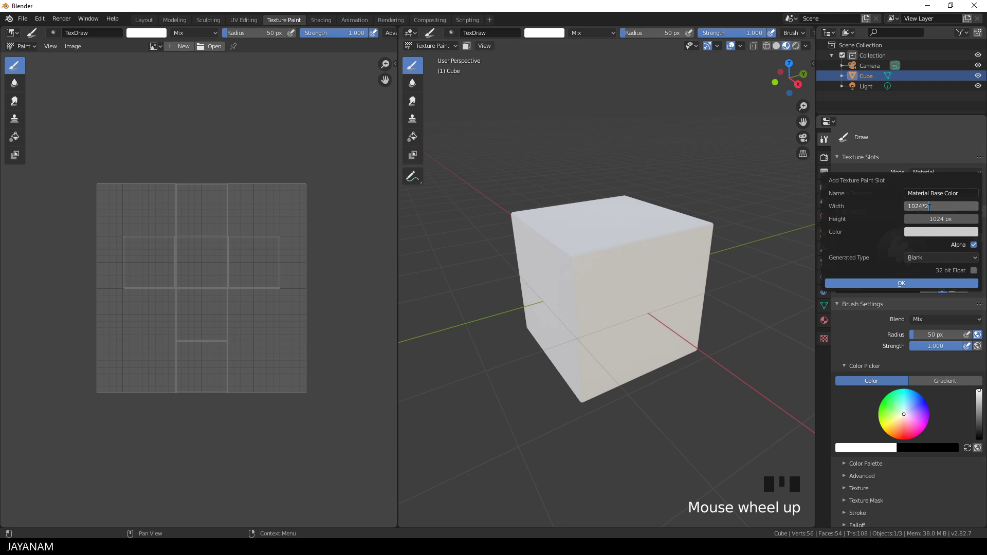
key(Return)
click(951, 219)
click(948, 218)
text(*2)
key(Return)
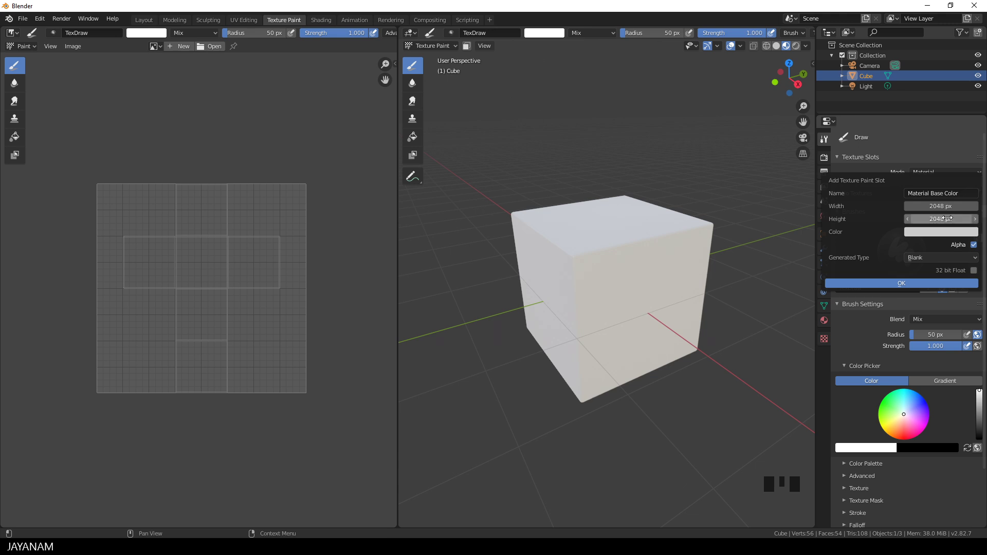
- Set the base color texture to dark red with saturation 1.000 and value about 0.678, and create the slot
click(927, 232)
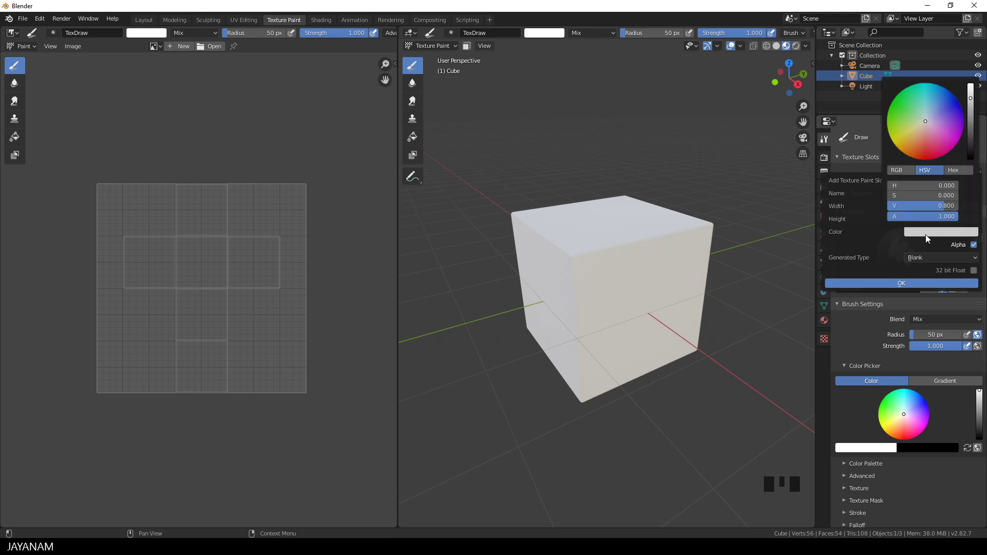
drag(925, 124, 924, 159)
drag(973, 99, 972, 111)
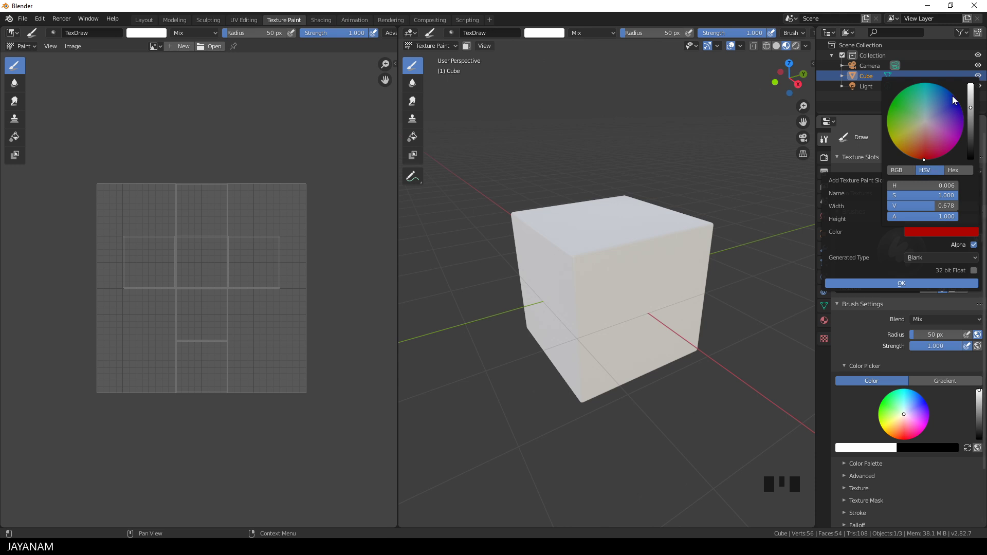
click(905, 283)
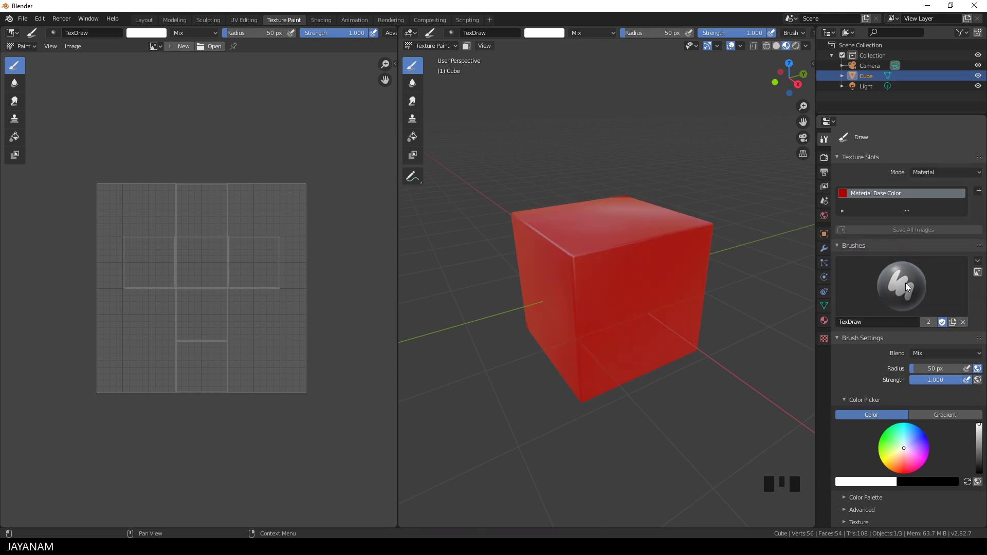
- Show the whole Material Base Color texture in the image editor and hide the 3D viewport overlays
mouse_move(626, 295)
middle_down()
mouse_move(705, 293)
mouse_move(619, 292)
middle_up()
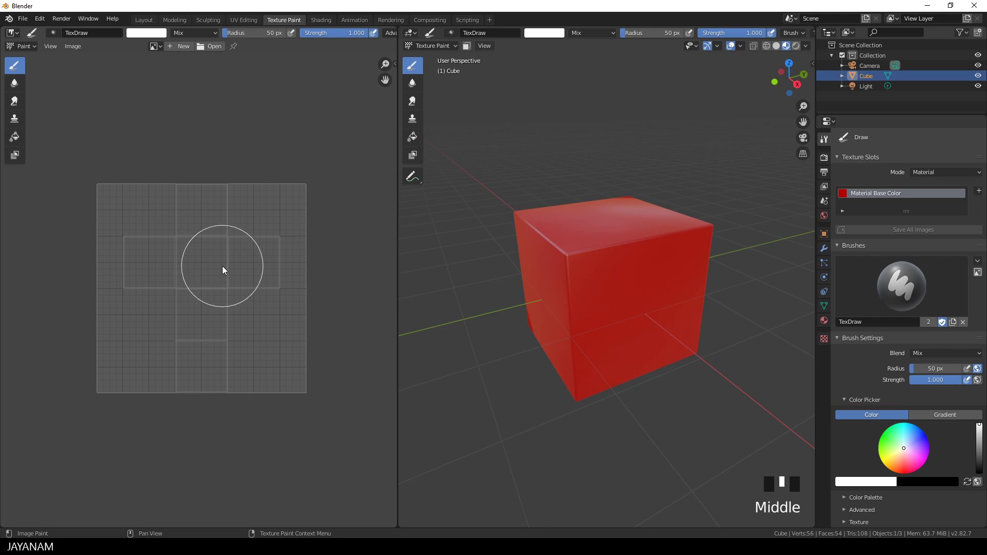
click(887, 193)
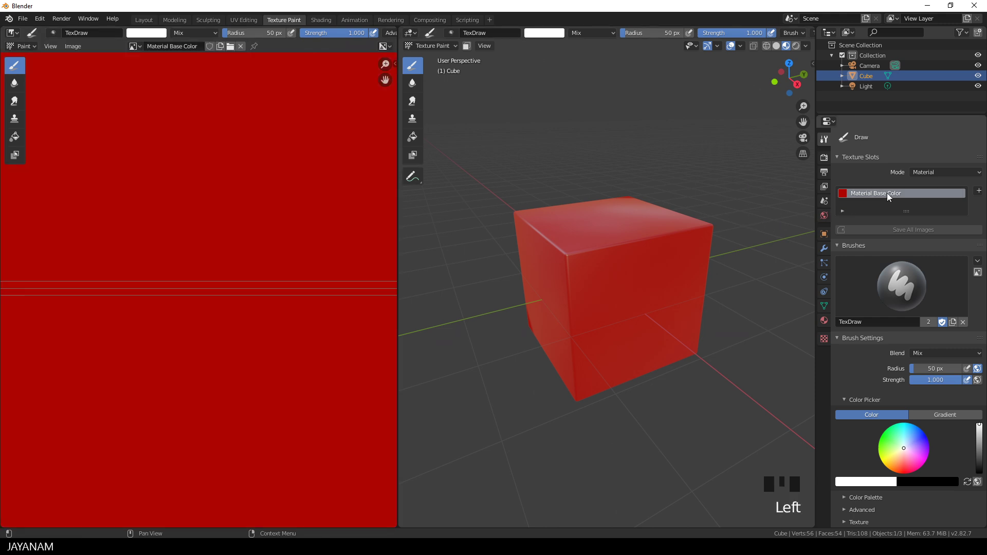
scroll(284, 245, down, 6)
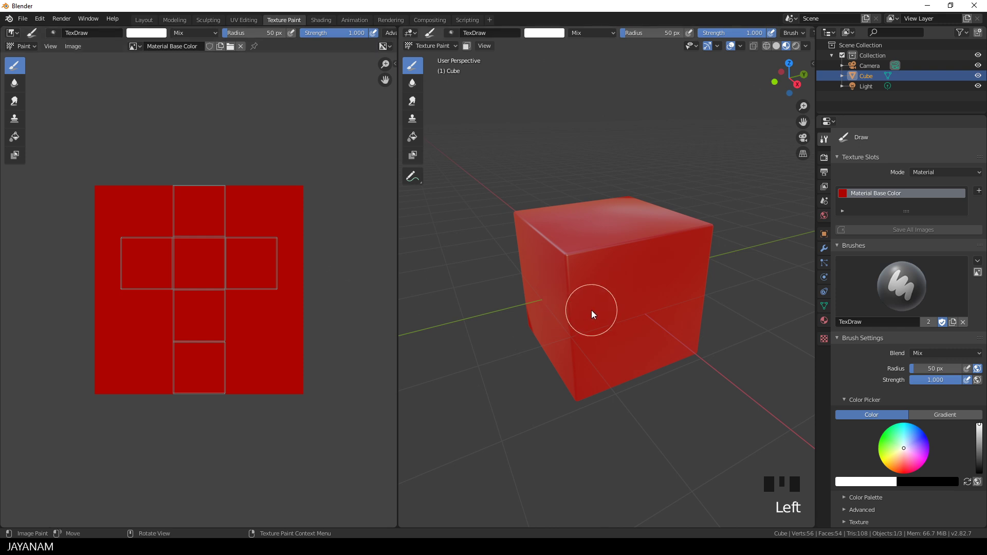
click(730, 46)
- Choose a blue brush color and paint one dab on the cube's upper front corner
middle_drag(703, 211, 714, 205)
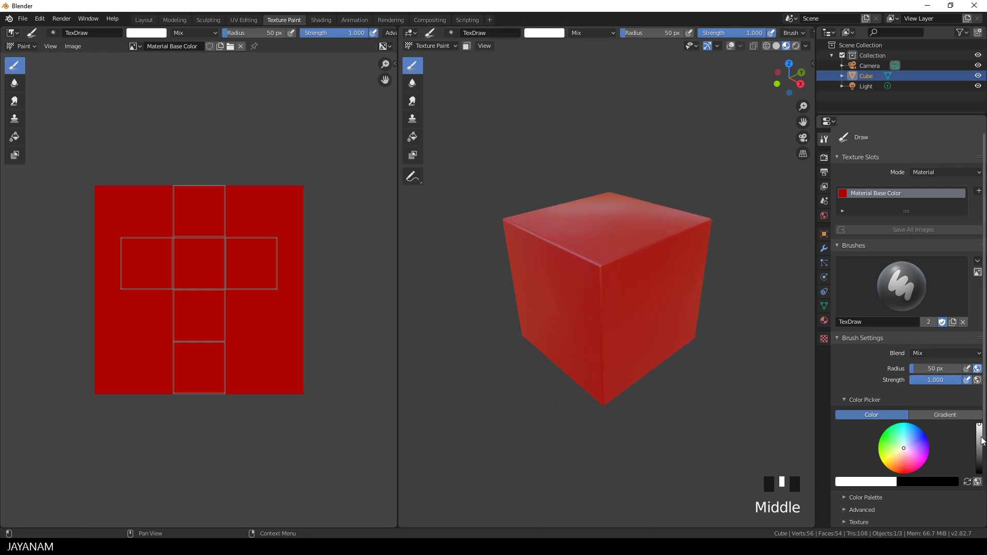
click(918, 433)
click(612, 267)
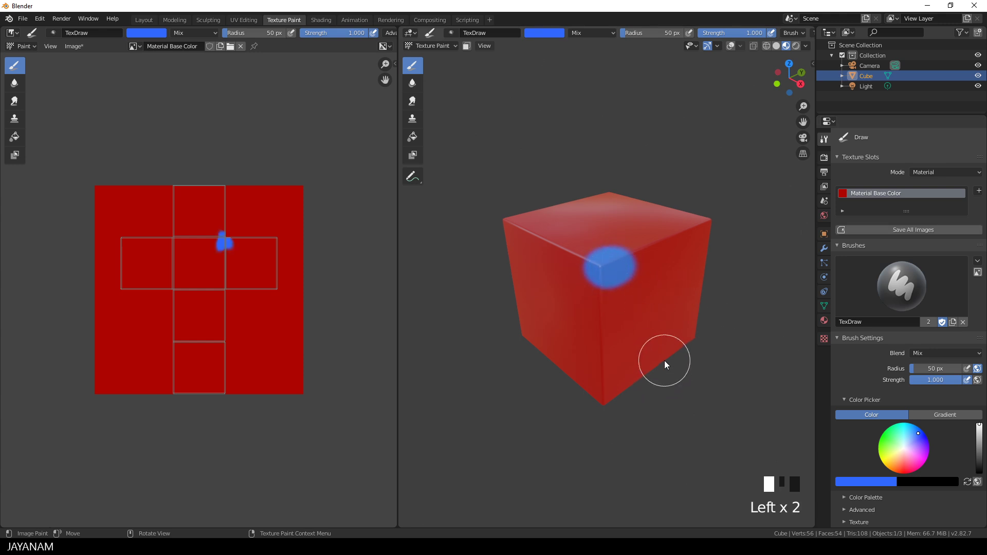
- Use the Fill tool to color the cube and the texture areas around its UV islands light green
click(412, 137)
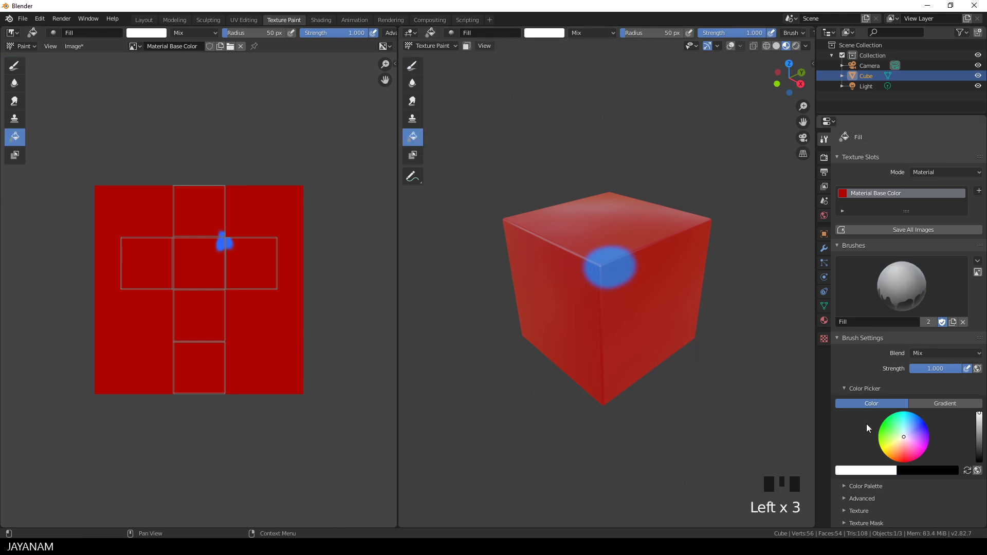
click(903, 462)
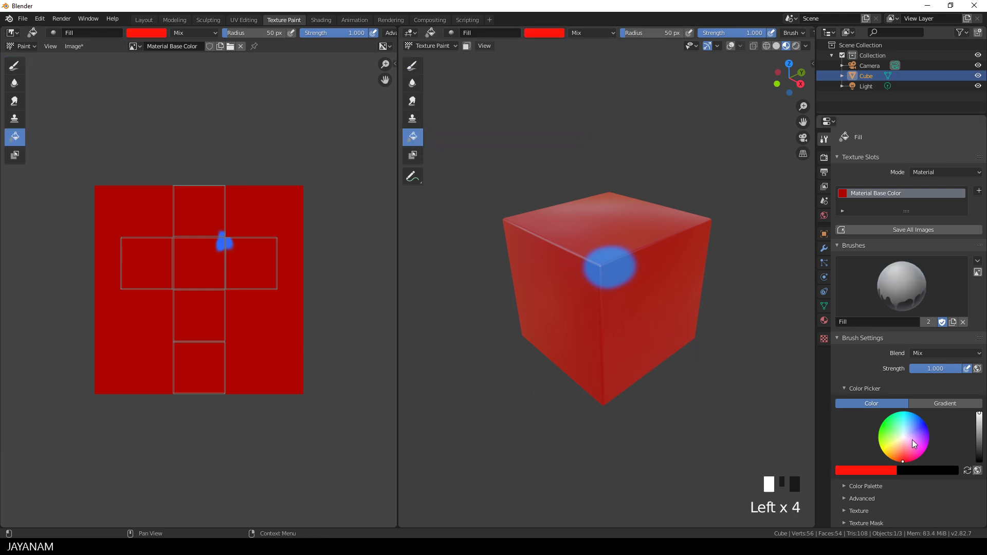
click(890, 432)
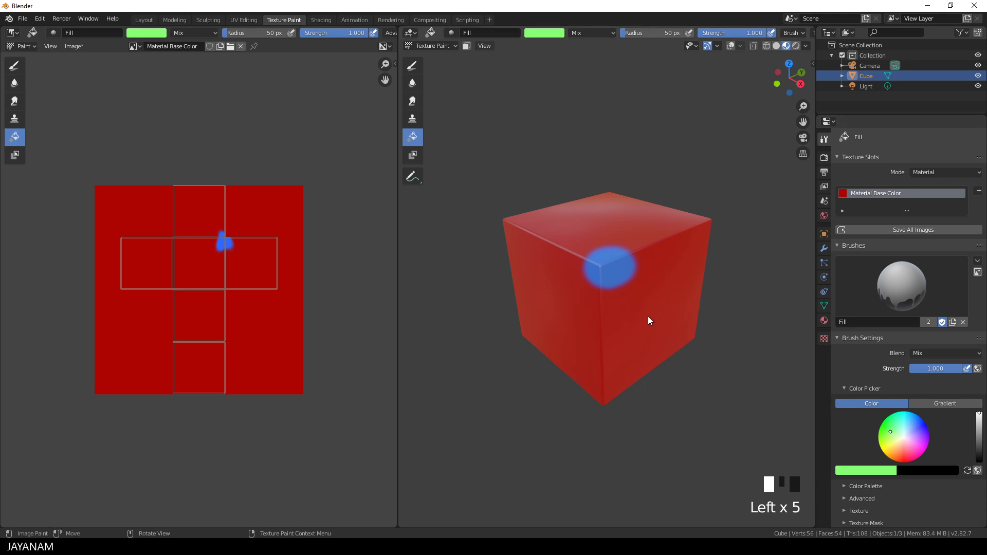
click(634, 311)
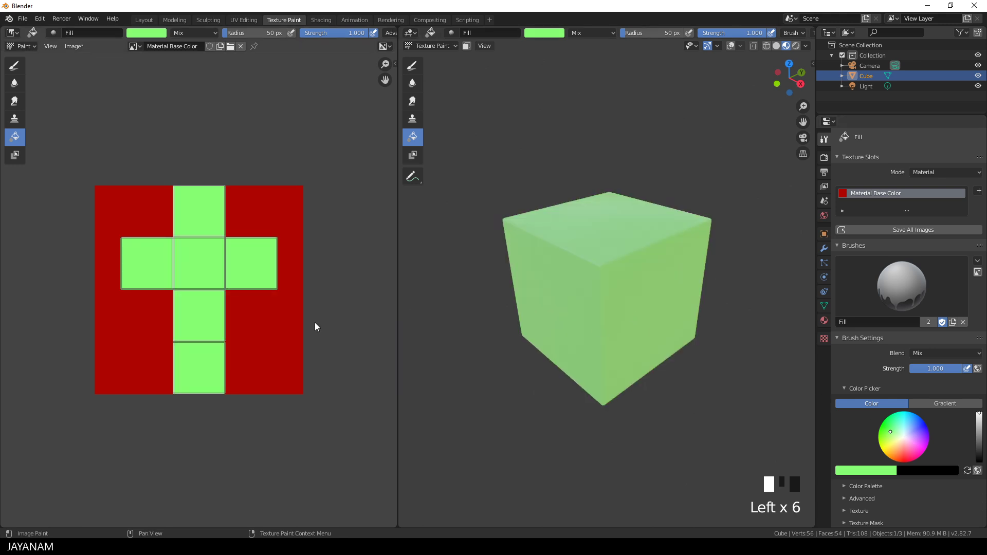
click(262, 319)
click(143, 317)
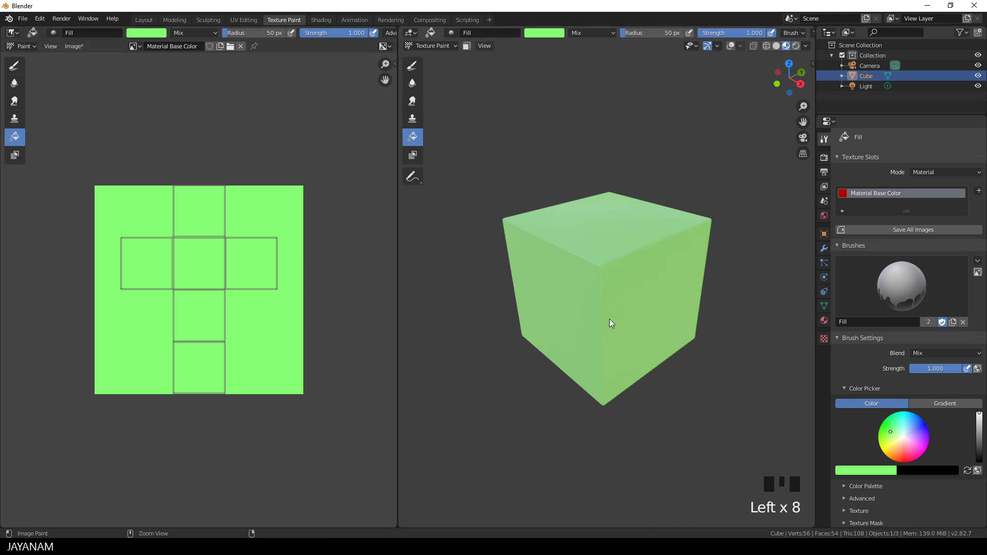
- Undo the light green fills and the blue dab on the cube
key(ctrl+z)
key(ctrl+z)
key(ctrl+z)
key(ctrl+z)
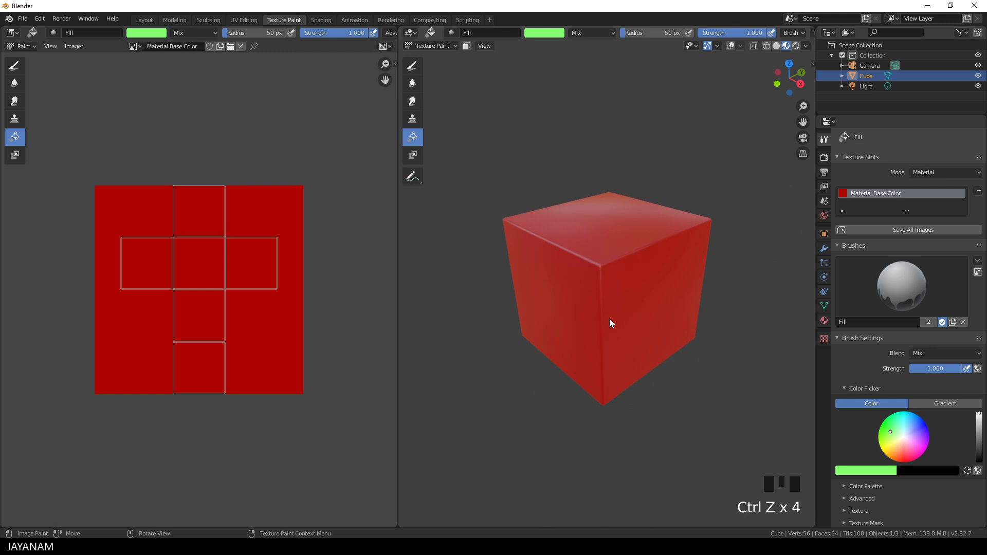
- Switch to the Draw tool and add a 2048 × 2048 px, 32 bit Float Bump texture slot, displaying it in the image editor
click(412, 65)
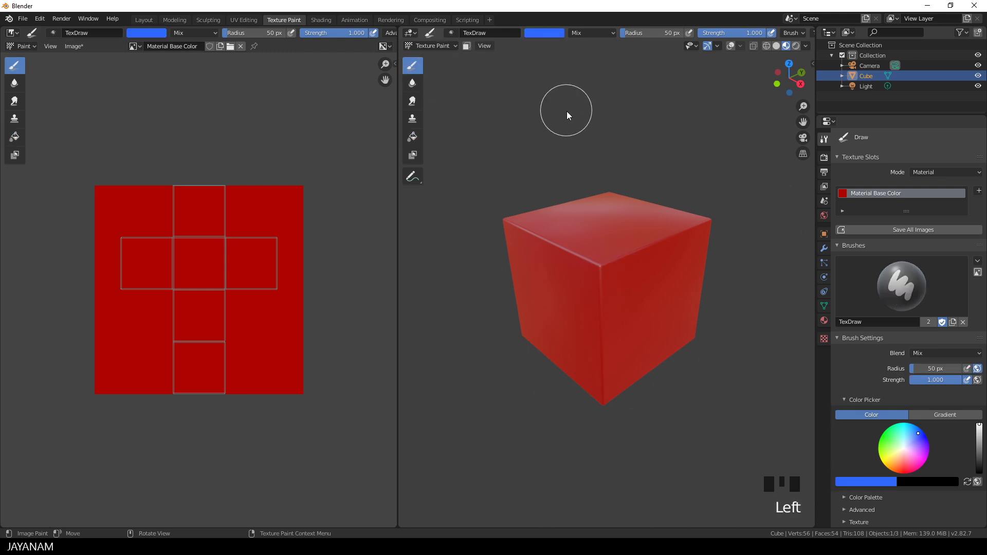
mouse_move(653, 176)
middle_down()
mouse_move(619, 172)
mouse_move(642, 174)
middle_up()
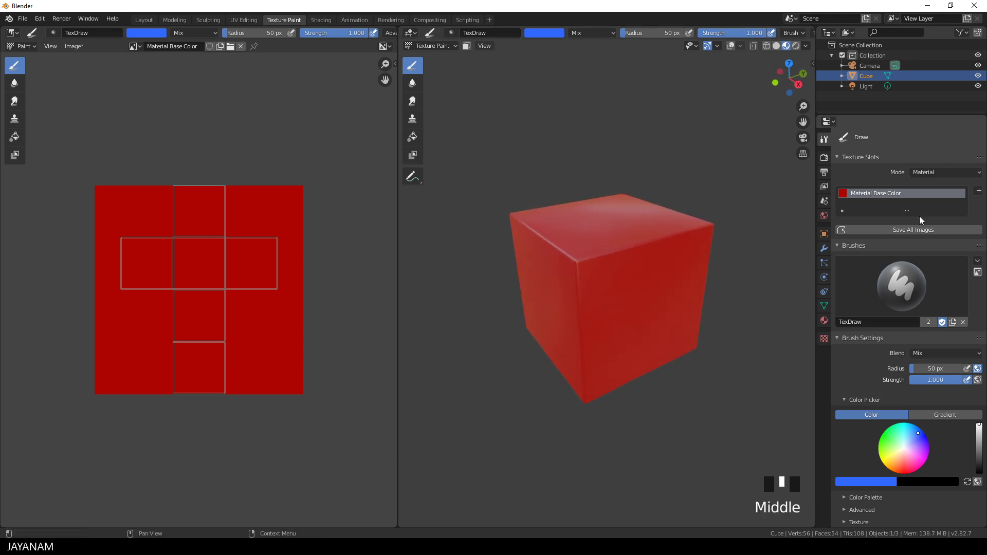
click(979, 190)
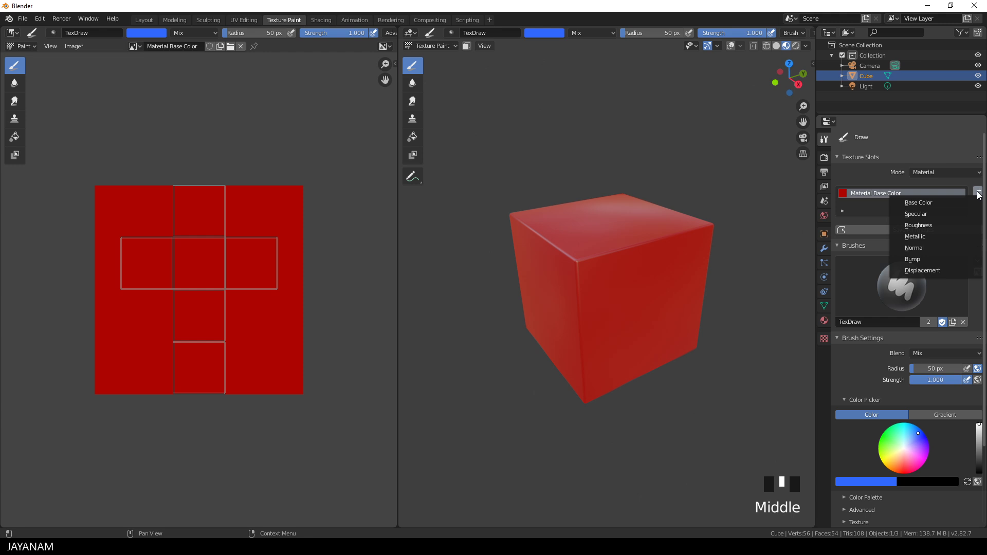
click(913, 259)
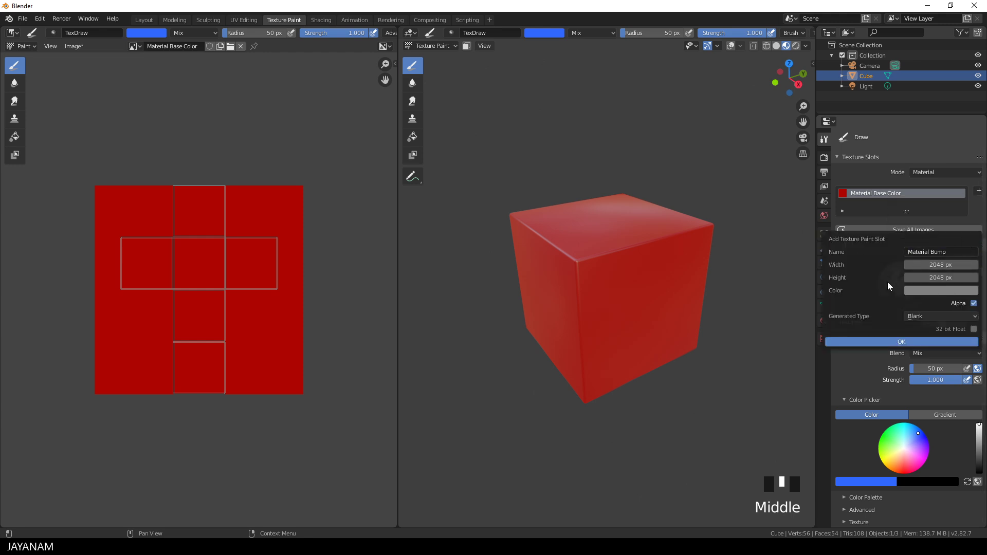
click(974, 329)
click(890, 340)
mouse_move(723, 306)
middle_down()
mouse_move(733, 307)
mouse_move(730, 288)
middle_up()
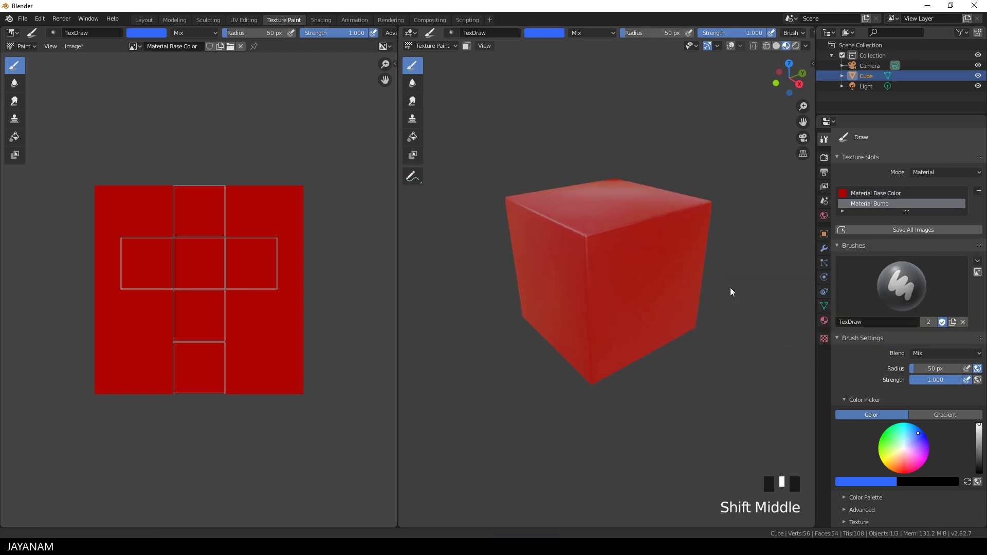
click(870, 205)
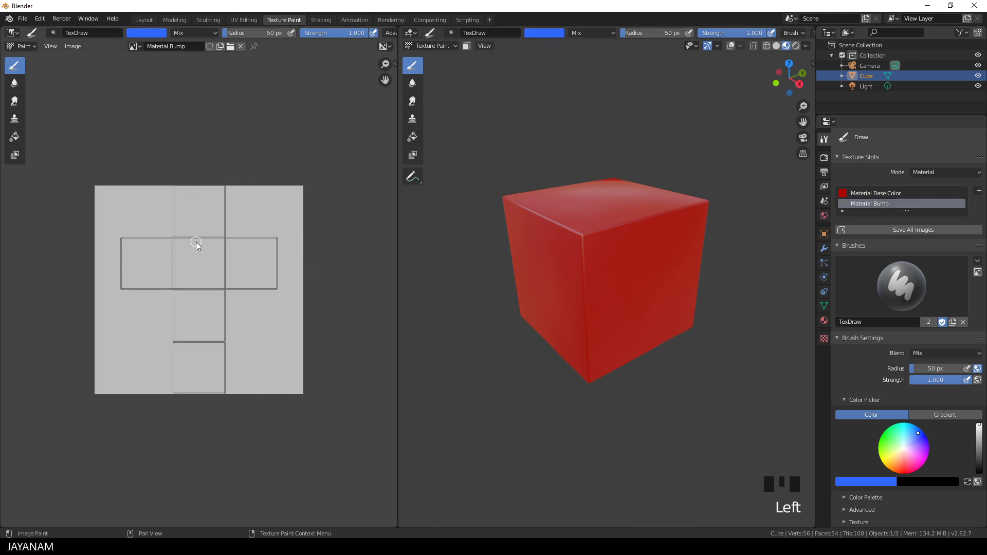
- Set the brush color to black and its strength to 0.570
click(980, 427)
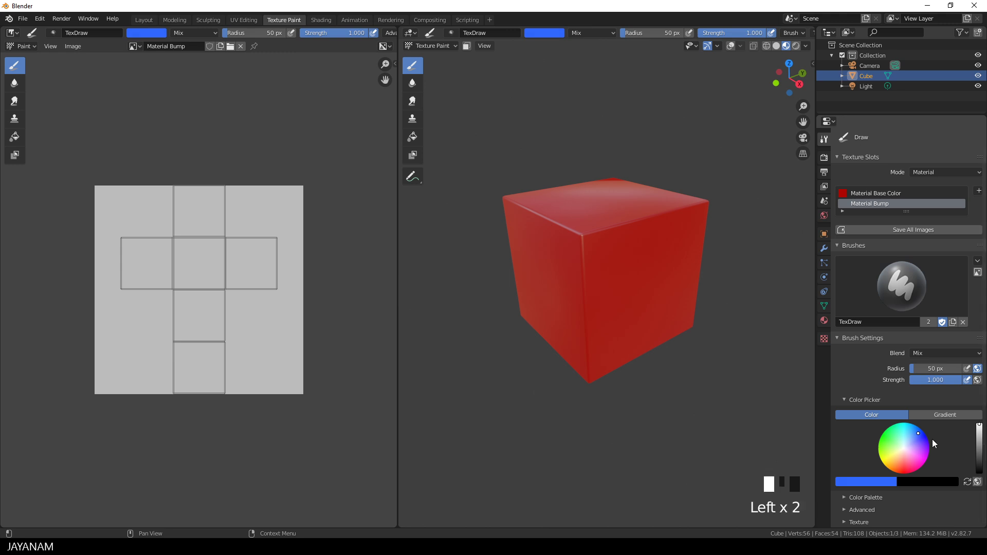
drag(909, 443, 905, 450)
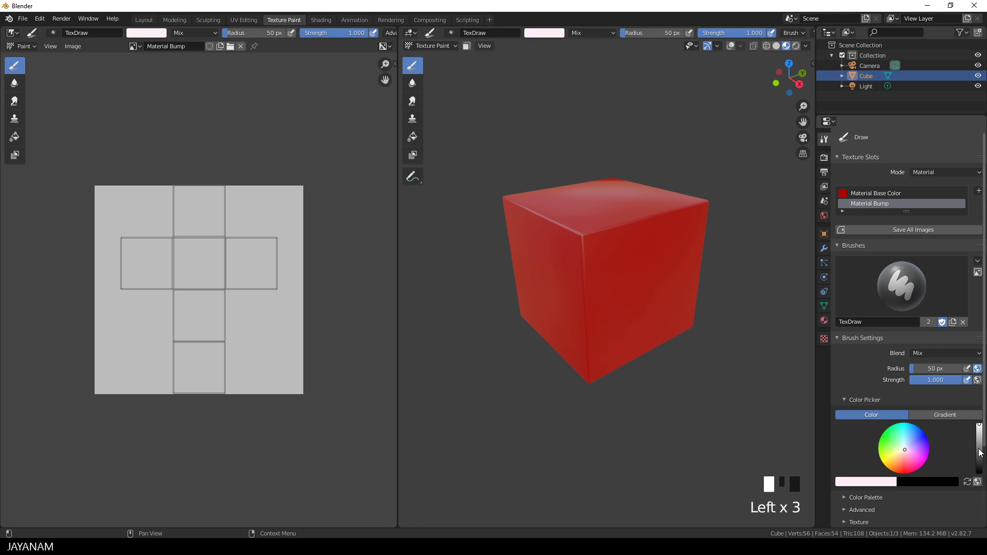
drag(980, 426, 979, 425)
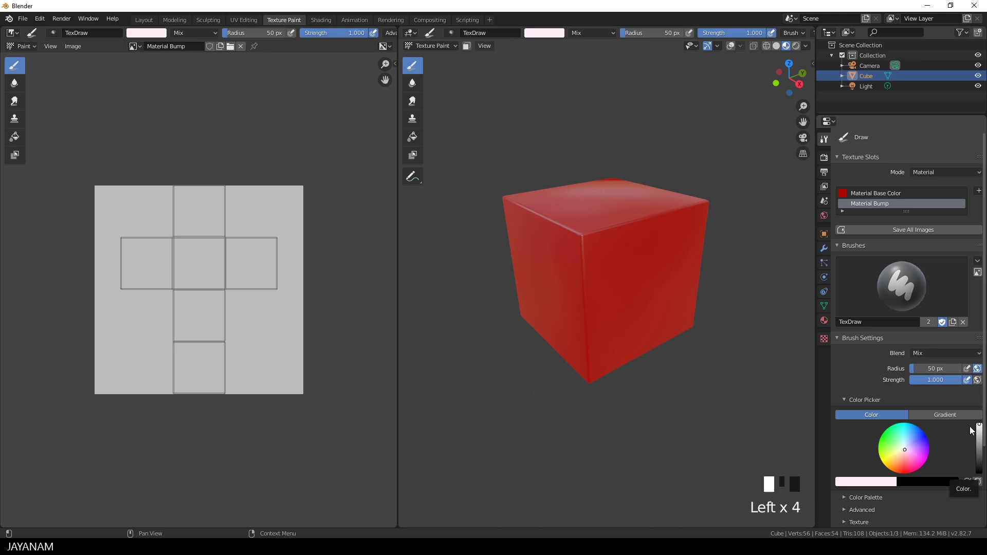
drag(979, 425, 980, 472)
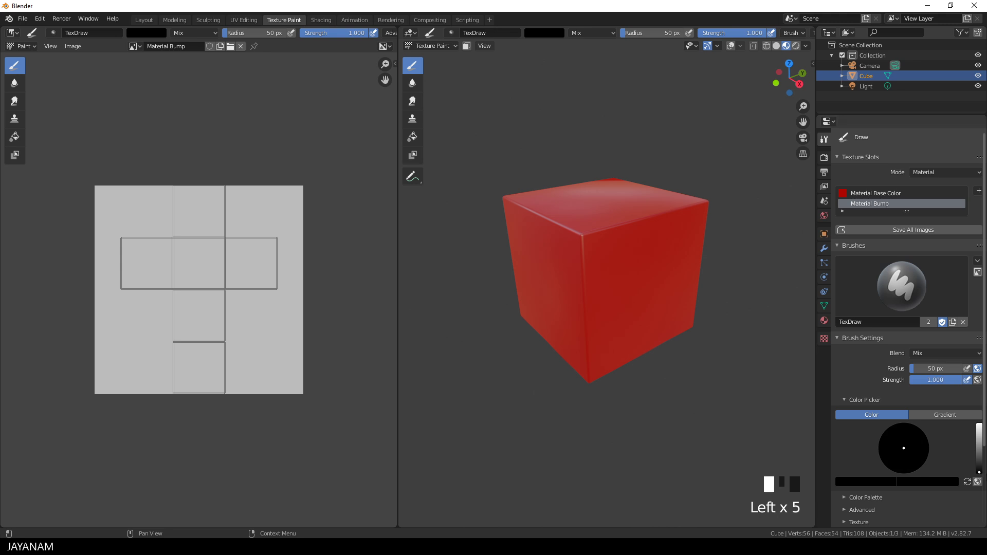
middle_drag(695, 293, 701, 300)
scroll(699, 301, up, 1)
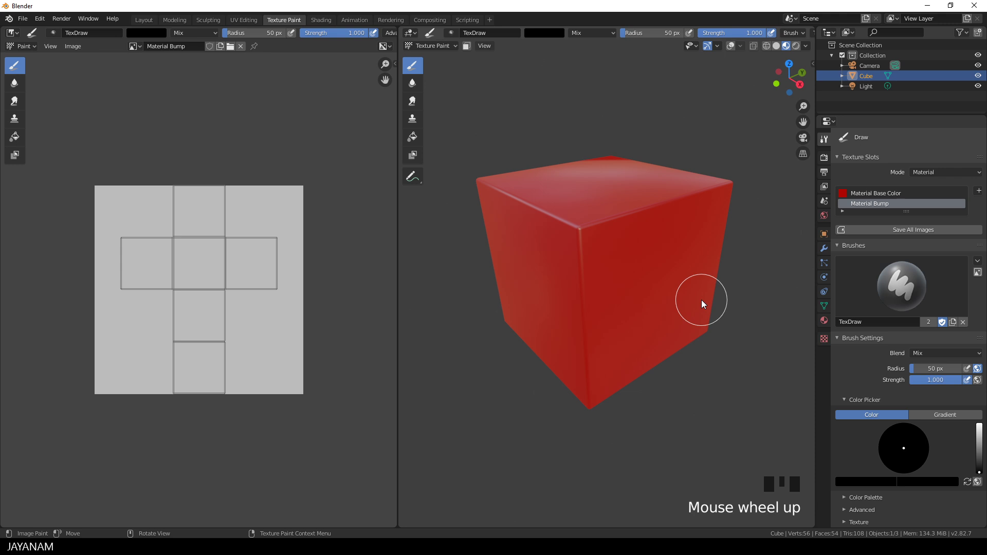
scroll(702, 301, up, 1)
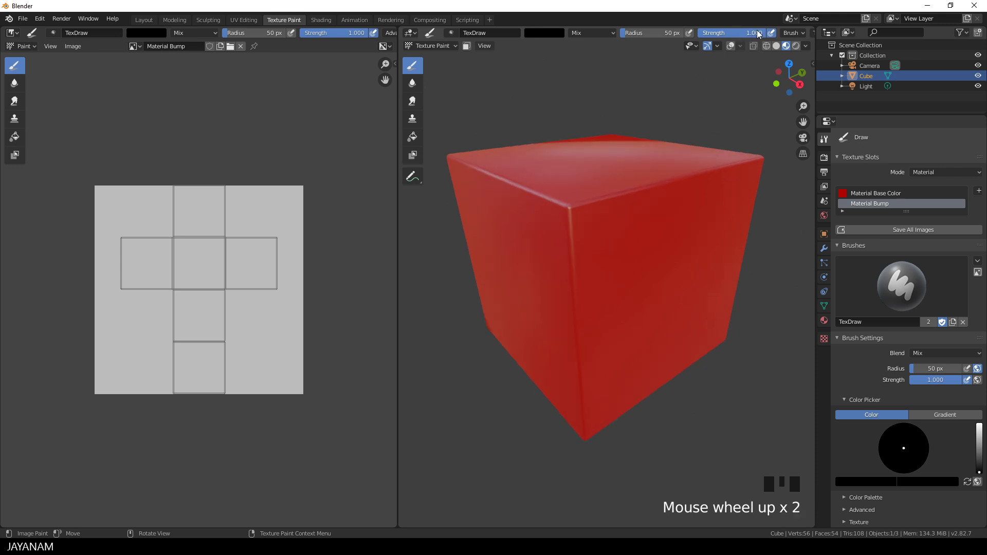
drag(750, 33, 721, 33)
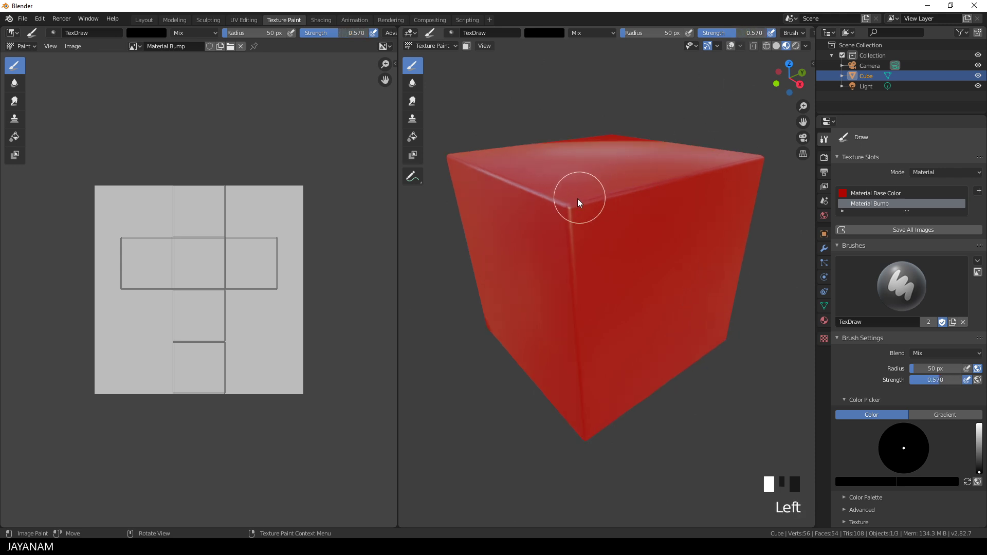
- Paint black bump strokes at the cube's upper front corner and along the adjoining top edge to dent it
drag(569, 206, 557, 205)
middle_drag(555, 204, 557, 210)
drag(557, 209, 546, 210)
mouse_move(541, 209)
mouse_down()
mouse_move(548, 222)
mouse_move(530, 212)
mouse_move(552, 217)
mouse_up()
scroll(543, 221, up, 1)
drag(552, 216, 534, 193)
mouse_move(537, 193)
mouse_down()
mouse_move(545, 195)
mouse_move(489, 166)
mouse_move(533, 184)
mouse_up()
scroll(535, 188, down, 3)
middle_drag(548, 210, 562, 205)
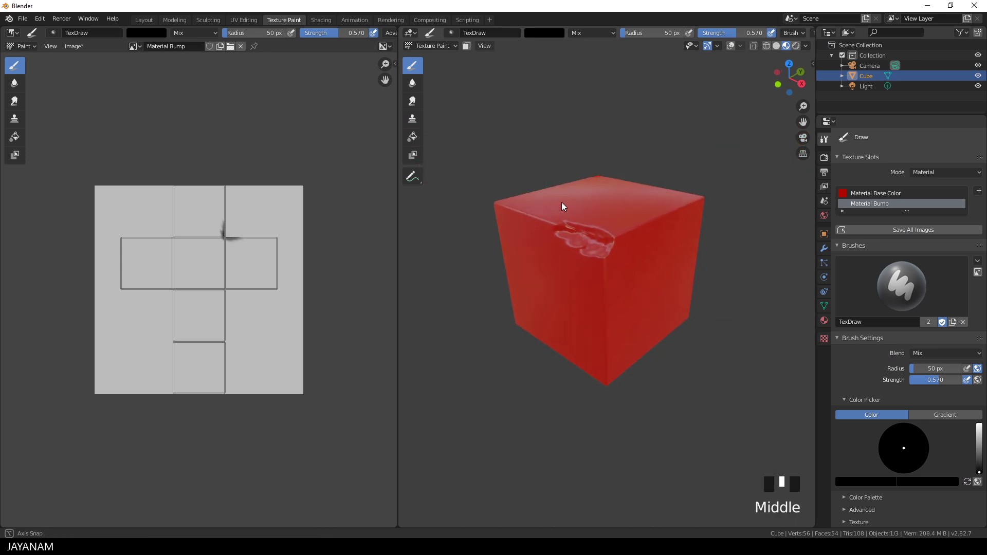
- Extend the bump dent with more black strokes and dabs down the front corner and onto the adjoining top face
scroll(600, 255, up, 1)
scroll(601, 255, up, 1)
drag(575, 236, 585, 233)
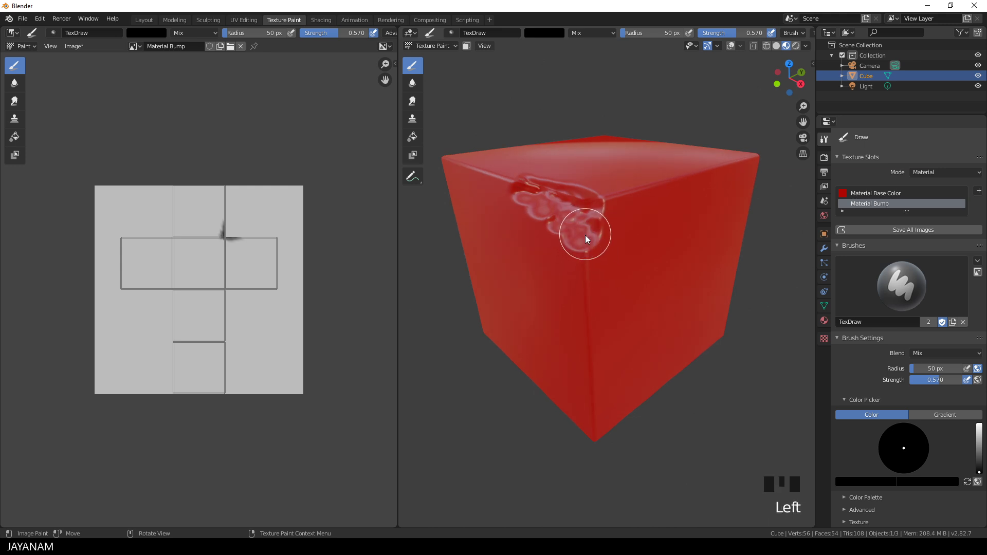
click(590, 226)
mouse_move(568, 224)
mouse_down()
mouse_move(582, 226)
mouse_move(572, 215)
mouse_up()
scroll(579, 220, down, 3)
middle_drag(579, 220, 565, 218)
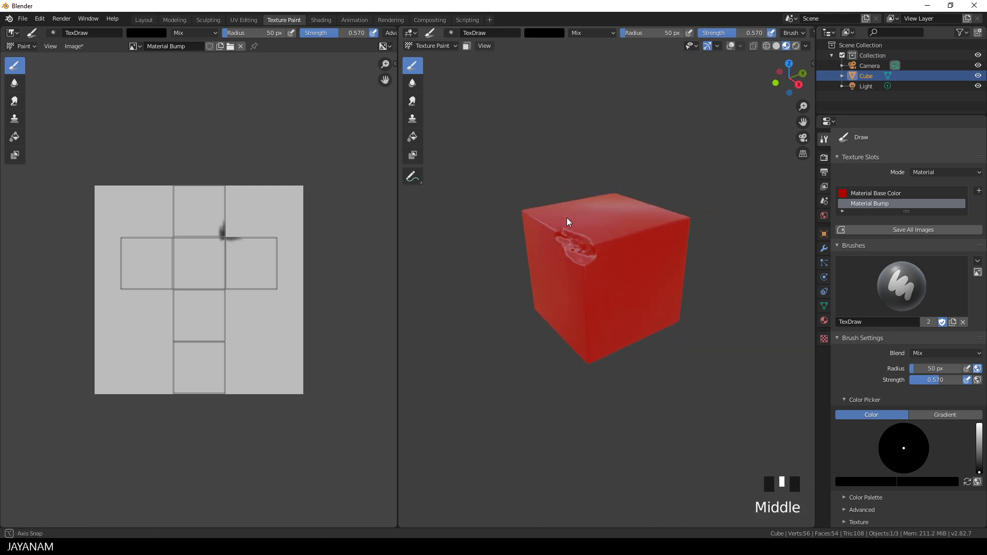
scroll(579, 238, up, 2)
click(593, 219)
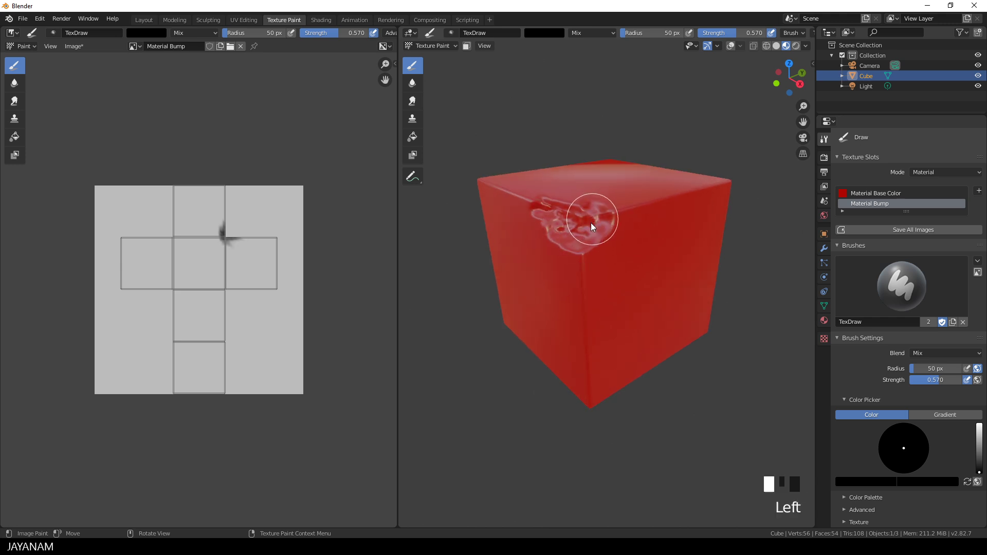
scroll(586, 257, down, 3)
middle_drag(586, 257, 573, 260)
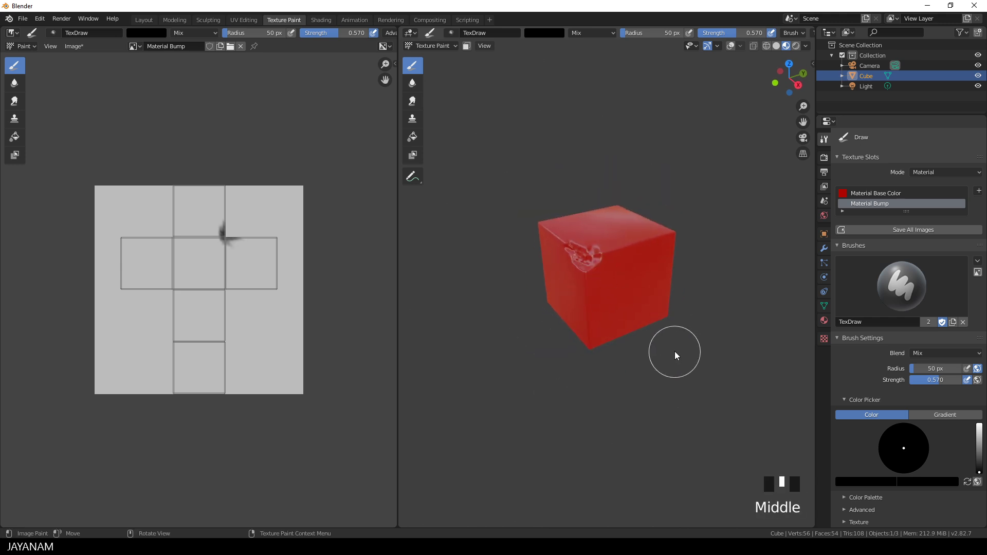
middle_drag(675, 352, 694, 346)
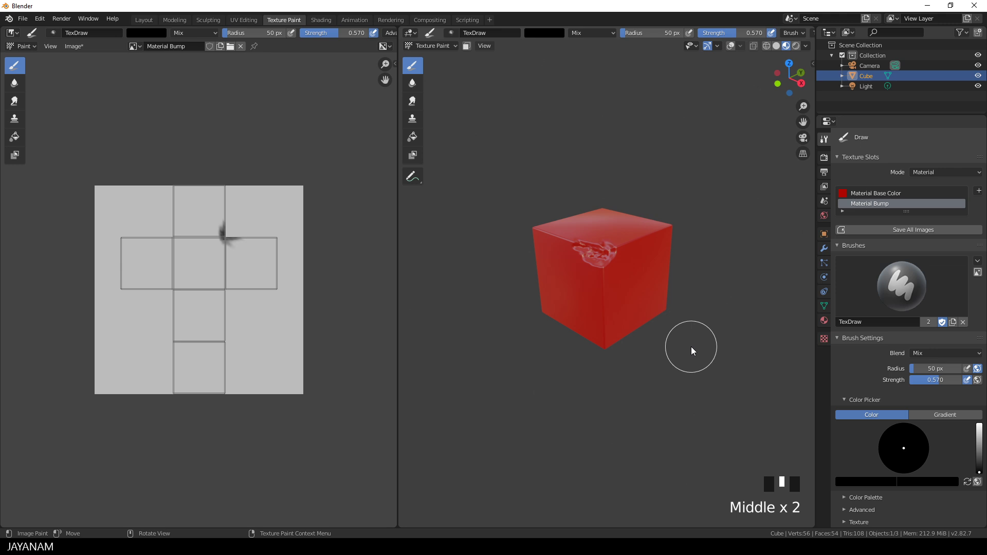
- With a white brush of 14 px radius, dab a small bump spot near the dented side face's upper-left corner
drag(979, 472, 979, 424)
middle_drag(503, 350, 573, 307)
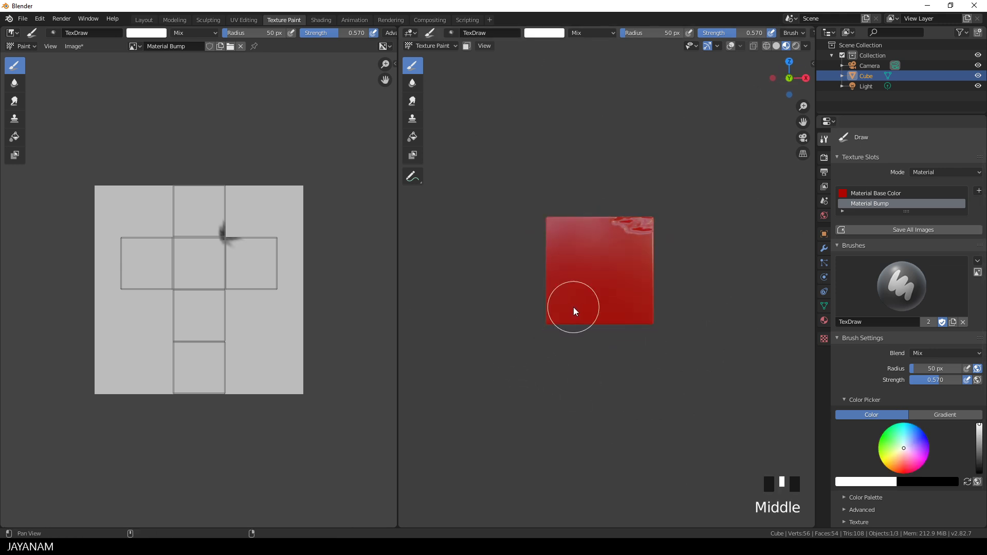
scroll(573, 308, up, 4)
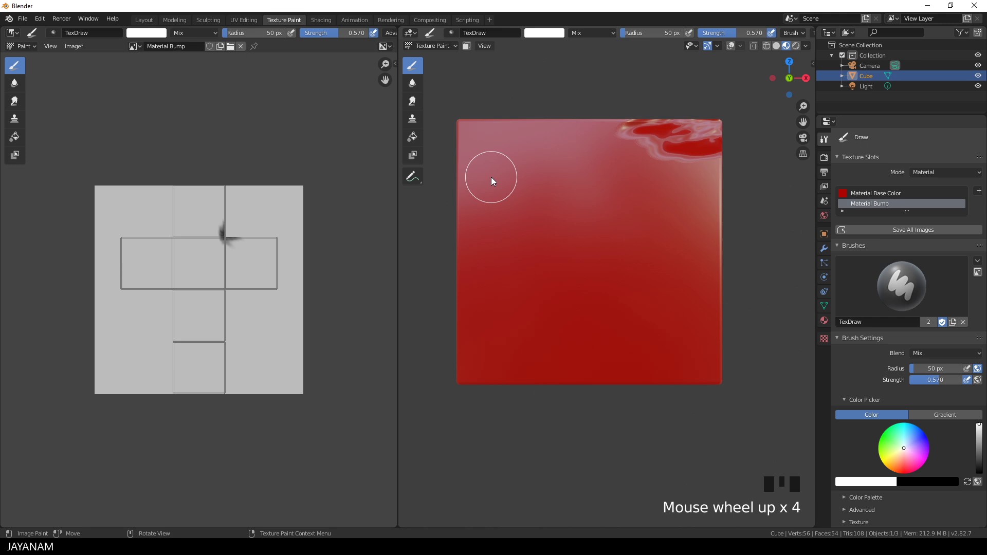
key(f)
click(472, 181)
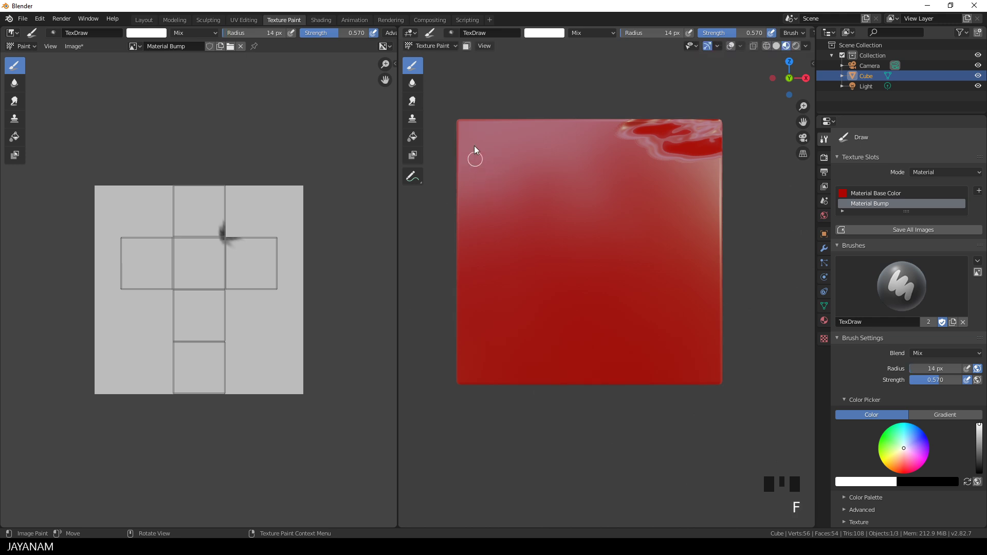
click(471, 133)
click(471, 134)
click(471, 134)
click(471, 134)
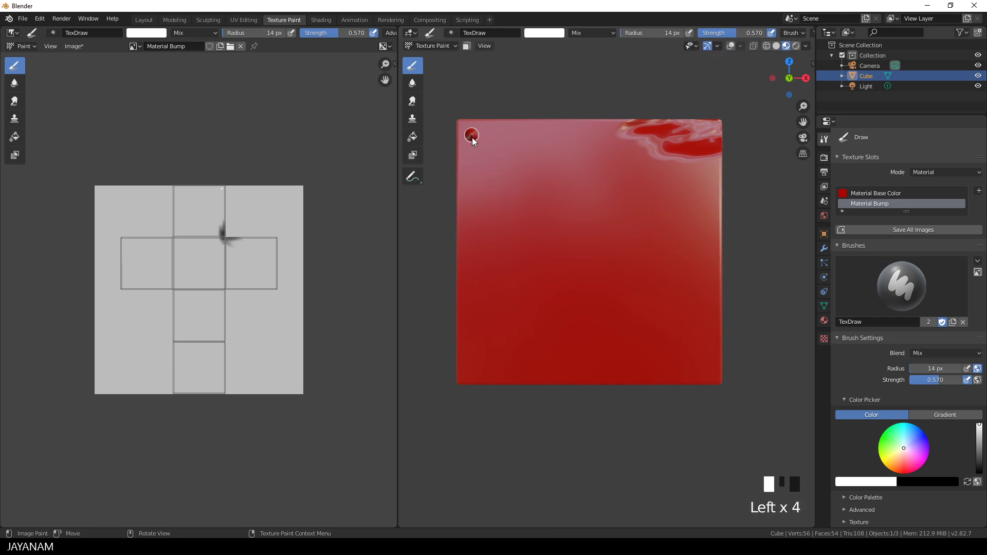
- Dab a matching white bump spot near the same side face's lower-left corner
click(468, 371)
click(469, 371)
click(468, 372)
click(469, 371)
middle_drag(576, 332, 555, 342)
scroll(556, 341, down, 1)
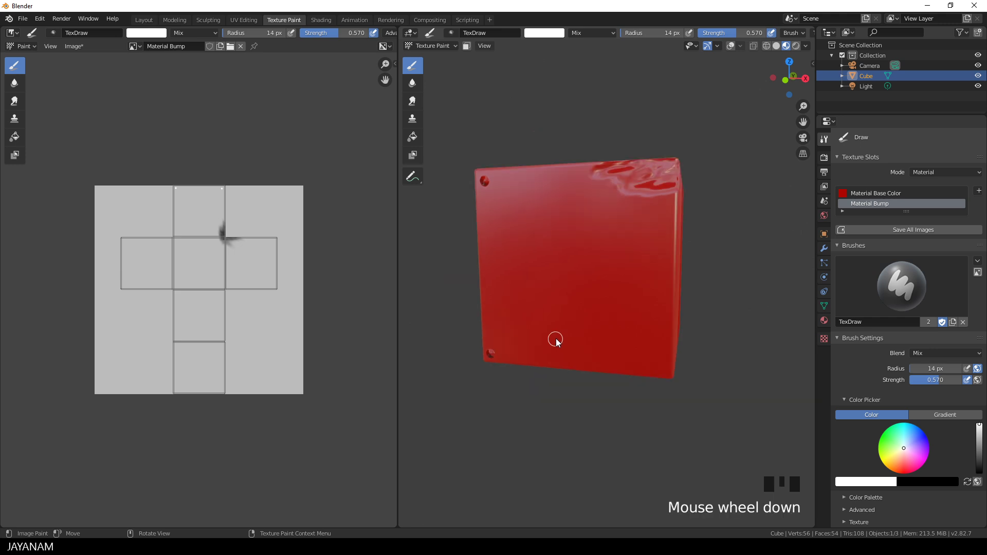
middle_drag(644, 248, 603, 286)
scroll(603, 287, down, 2)
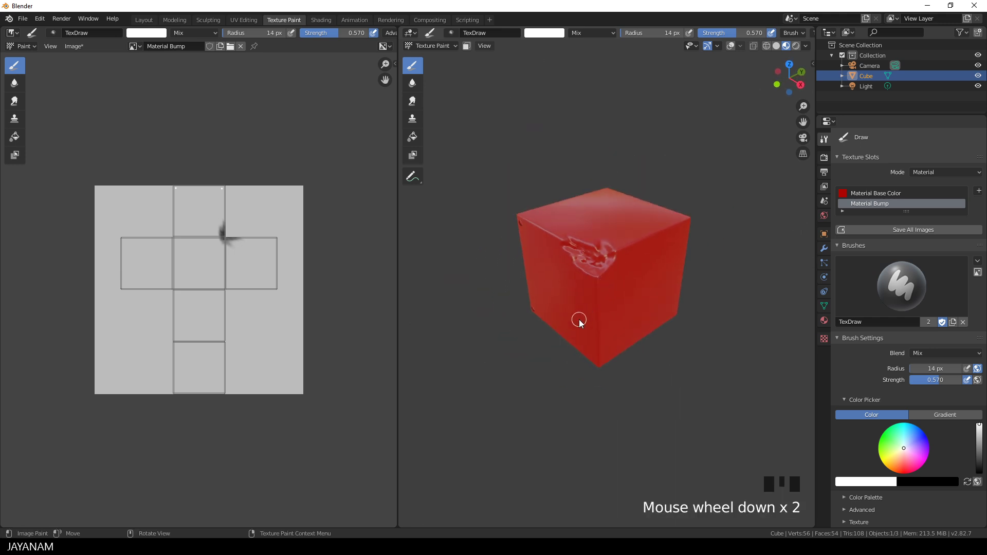
middle_drag(580, 320, 579, 316)
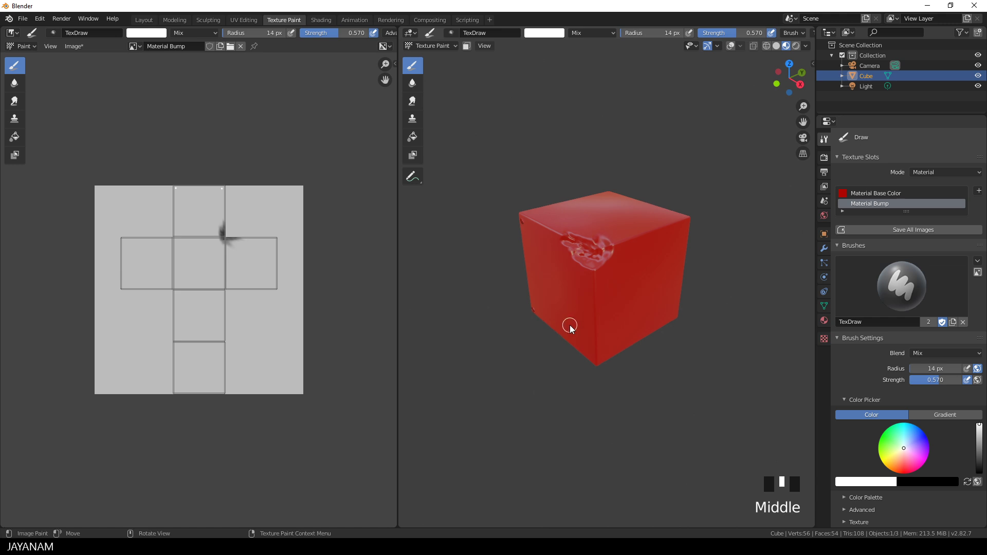
- Add a 2048 × 2048 px Roughness texture slot with 32 bit Float enabled
click(978, 190)
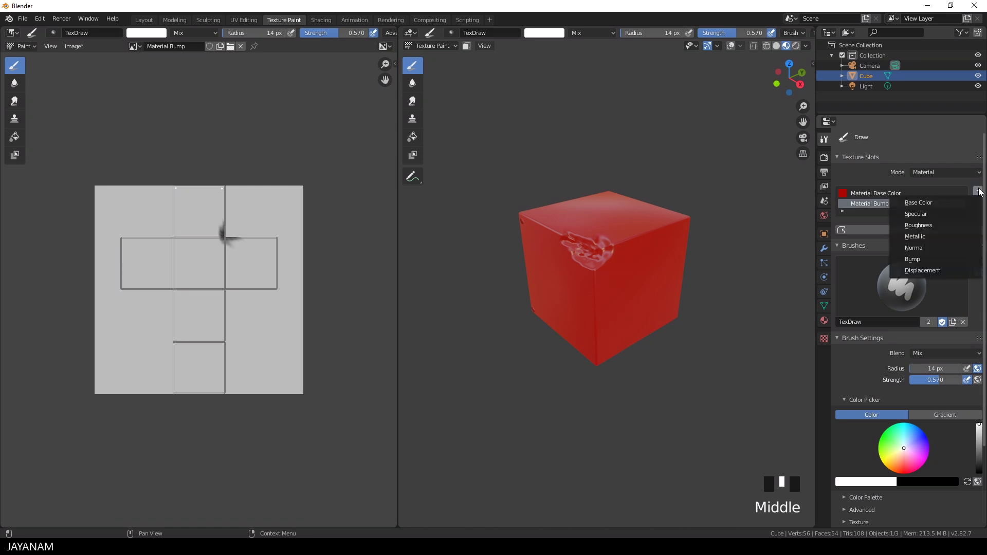
click(929, 224)
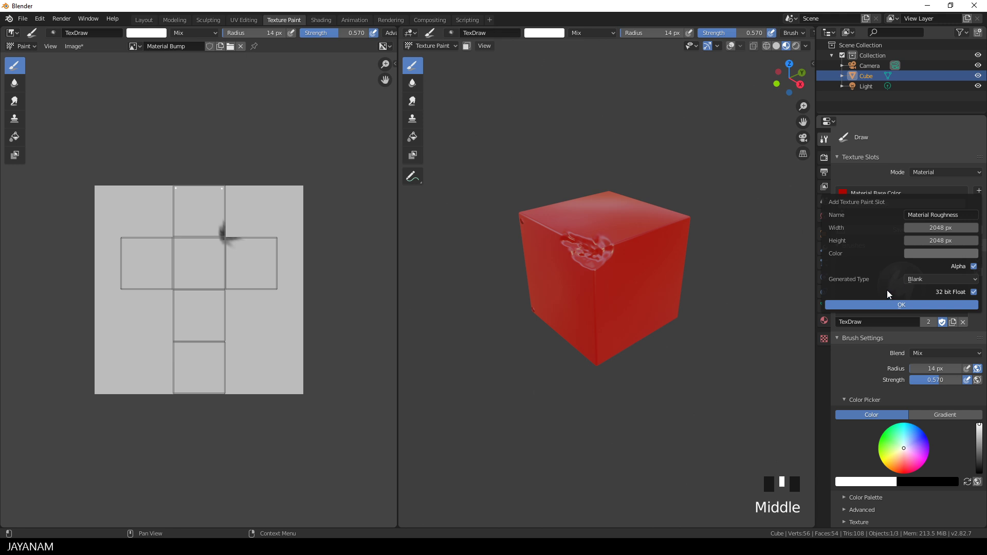
click(902, 305)
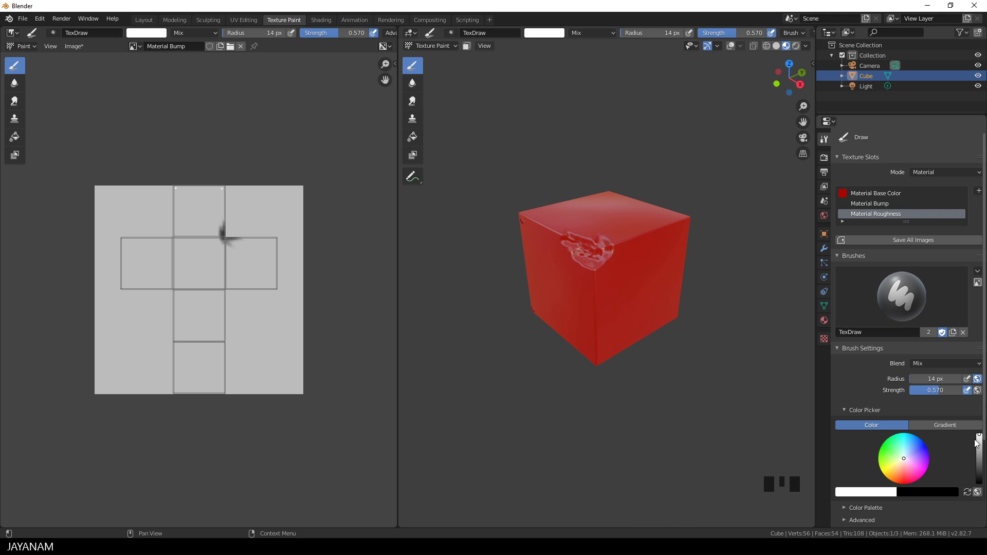
- Set the brush to black with a 41 px radius and paint roughness across the dented corner
drag(979, 436, 979, 482)
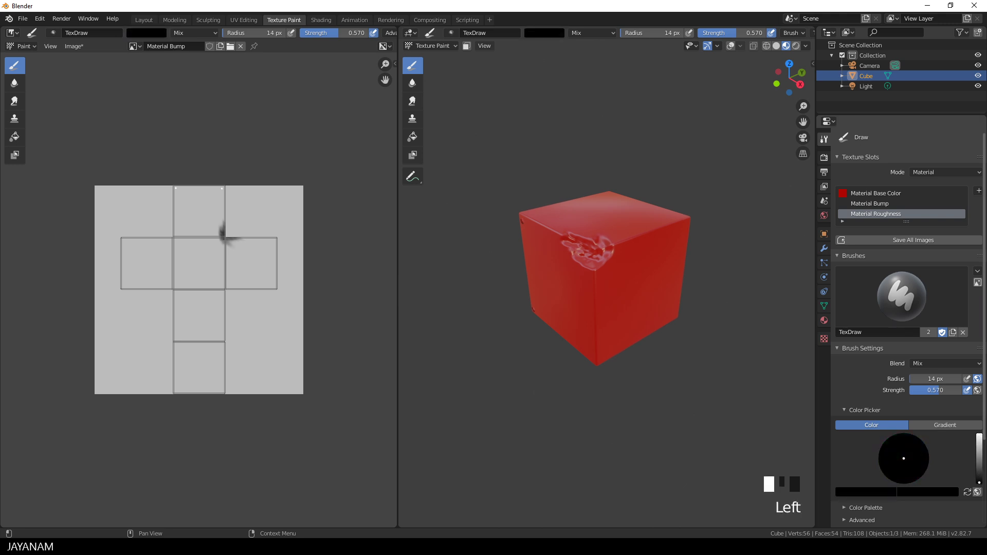
middle_drag(637, 296, 621, 291)
scroll(603, 274, up, 2)
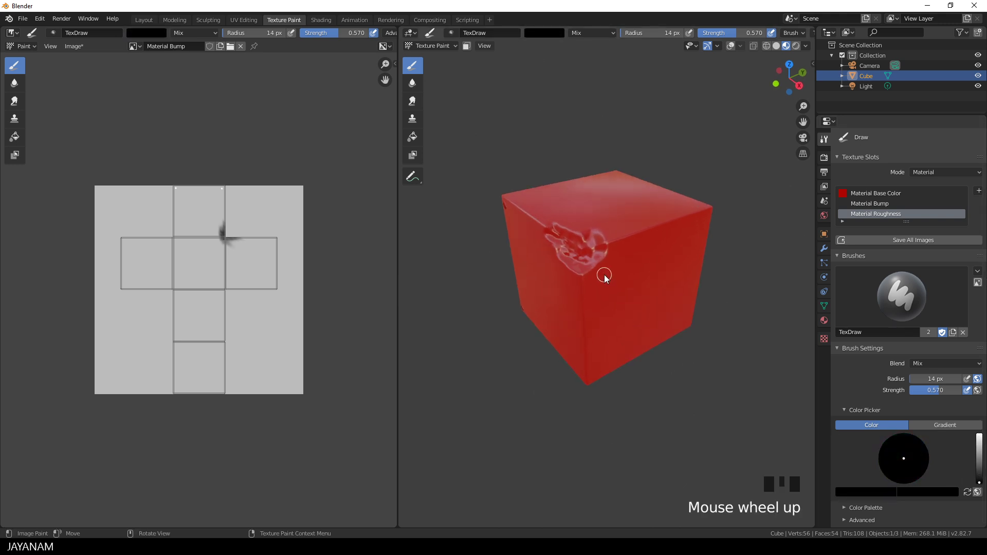
key(f)
click(590, 227)
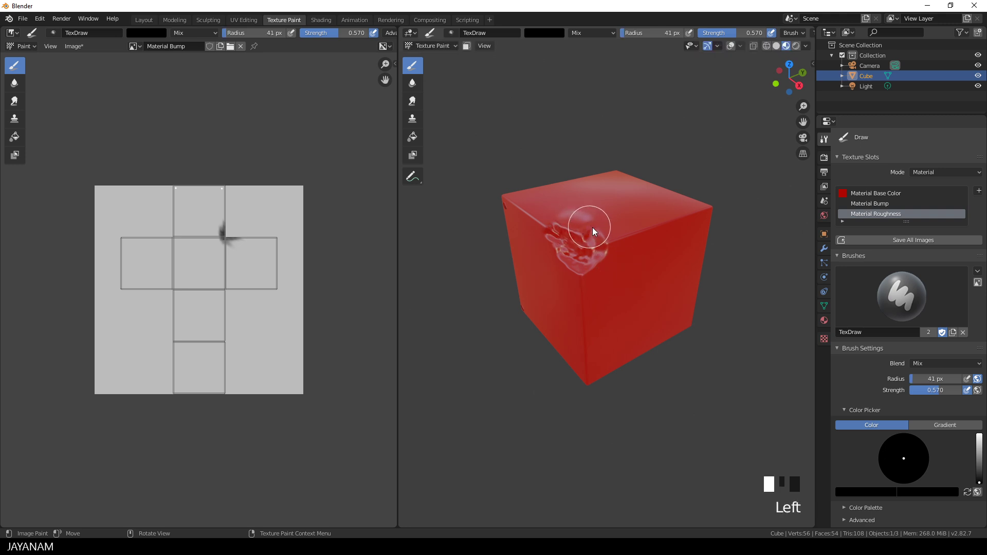
mouse_move(541, 221)
mouse_down()
mouse_move(612, 226)
mouse_move(592, 245)
mouse_up()
- Paint black roughness strokes and dabs across the top face beside the dent
middle_drag(572, 232, 538, 231)
drag(564, 214, 590, 223)
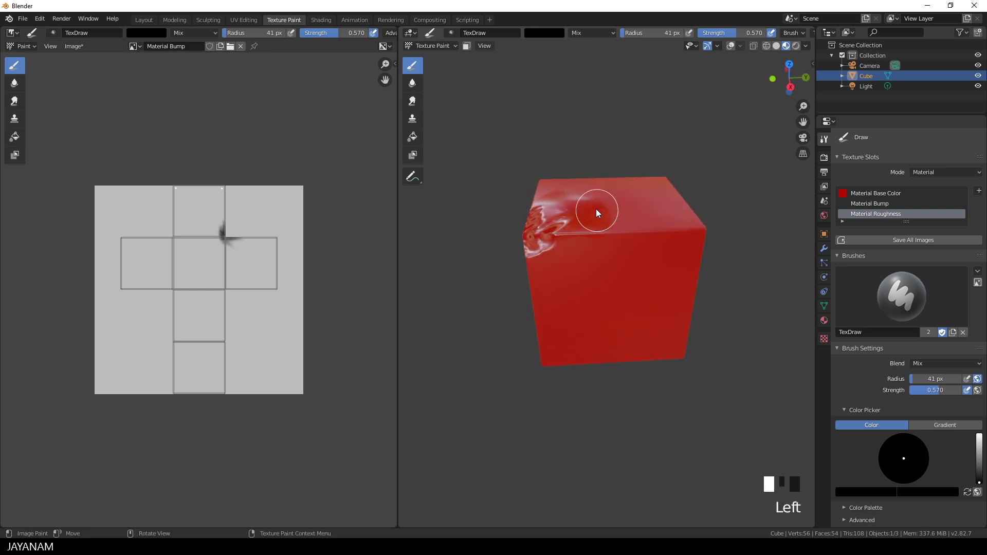
mouse_move(598, 208)
mouse_down()
mouse_move(581, 218)
mouse_move(625, 212)
mouse_up()
drag(625, 215, 624, 221)
click(587, 200)
click(587, 200)
click(588, 200)
- Spread more black roughness dabs over the rest of the cube's top area
mouse_move(588, 200)
middle_down()
mouse_move(498, 206)
mouse_move(509, 217)
mouse_move(545, 212)
mouse_move(584, 238)
middle_up()
click(586, 249)
click(586, 261)
click(597, 196)
click(575, 184)
click(570, 209)
- Set the brush color to white and paint roughness strokes around the cube's dented corner
mouse_move(570, 209)
middle_down()
mouse_move(672, 195)
mouse_move(714, 144)
mouse_move(634, 209)
mouse_move(655, 200)
middle_up()
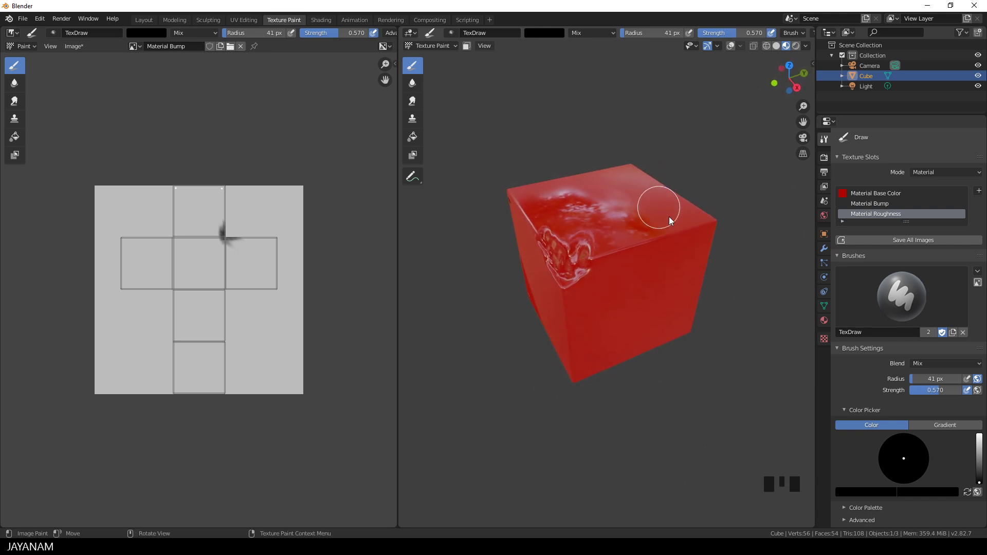
drag(982, 484, 980, 434)
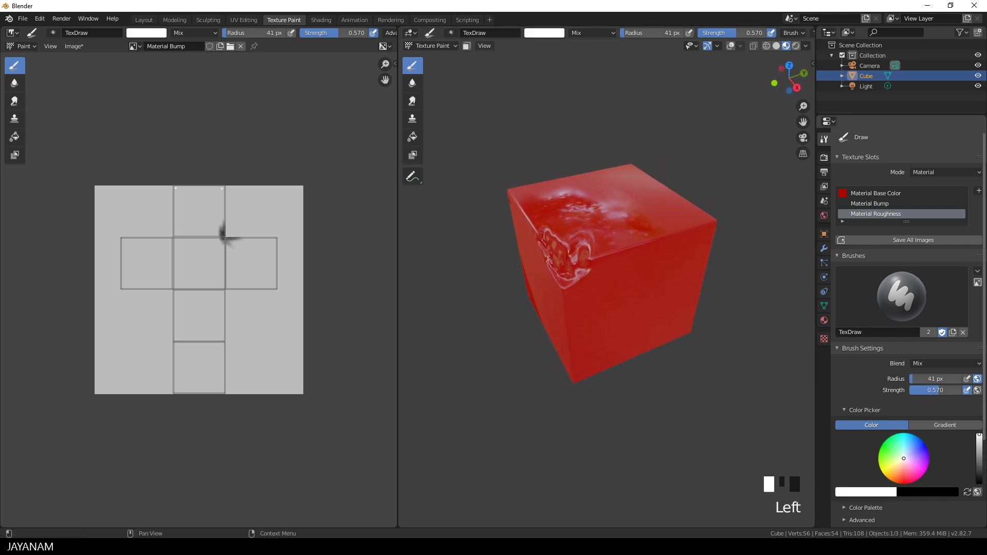
mouse_move(631, 320)
middle_down()
mouse_move(623, 327)
mouse_move(661, 297)
middle_up()
drag(576, 216, 591, 231)
mouse_move(600, 231)
mouse_down()
mouse_move(624, 244)
mouse_move(617, 248)
mouse_up()
drag(612, 249, 604, 254)
drag(603, 256, 600, 261)
scroll(617, 260, up, 3)
click(543, 173)
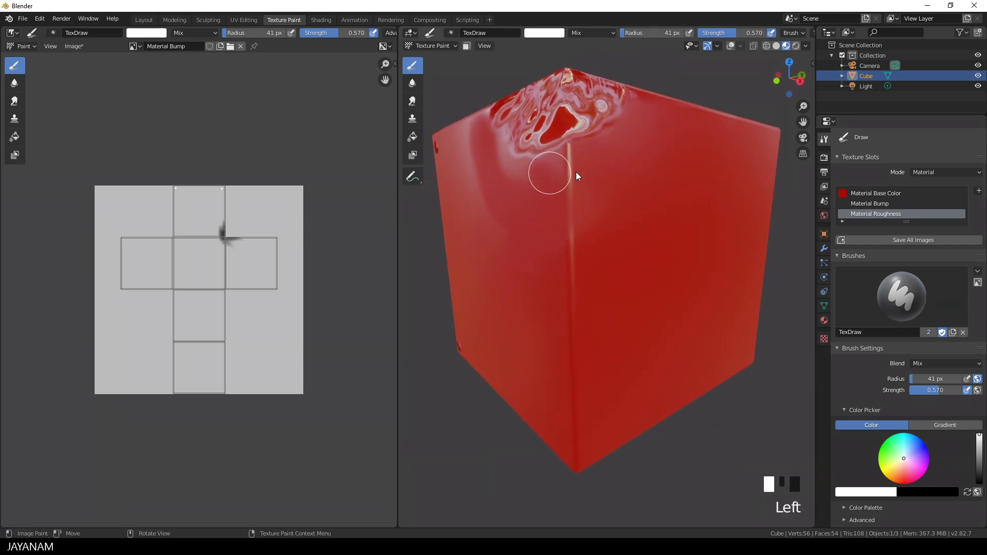
- Set the brush radius to 90 px and paint white roughness strokes on the side face below the dent
mouse_move(596, 159)
middle_down()
mouse_move(636, 135)
mouse_move(511, 189)
middle_up()
click(511, 189)
key(f)
click(552, 258)
mouse_move(537, 204)
mouse_down()
mouse_move(501, 264)
mouse_move(477, 281)
mouse_up()
drag(484, 275, 519, 258)
drag(535, 249, 566, 229)
- Dab white roughness over the cube's top face around the black painted area
click(718, 148)
click(705, 141)
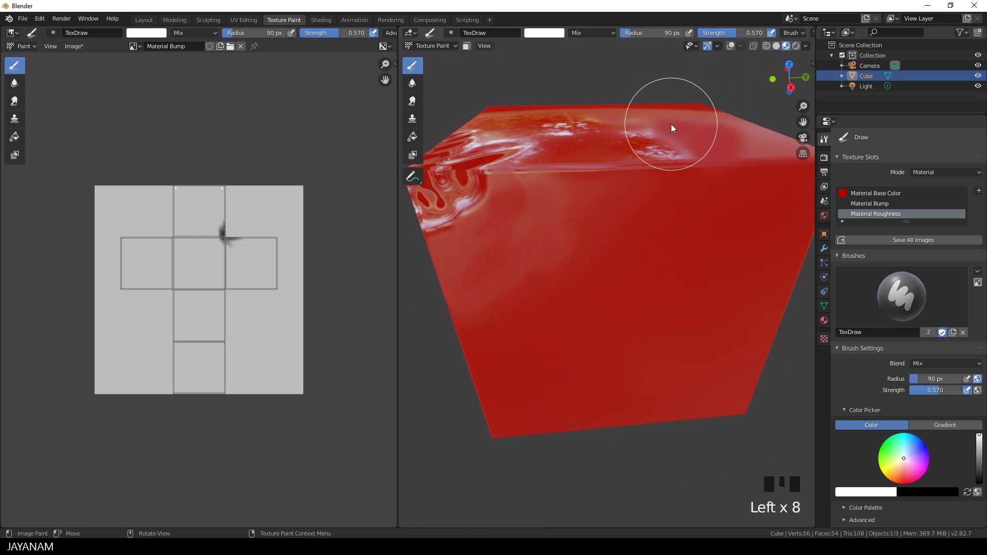
middle_drag(671, 122, 666, 157)
click(630, 117)
click(582, 88)
click(643, 100)
click(703, 120)
click(730, 132)
- Add more white roughness dabs near the dent and along the adjoining edge of the top face
scroll(649, 306, down, 3)
middle_drag(650, 305, 737, 218)
click(581, 184)
click(517, 176)
click(547, 194)
click(555, 215)
click(602, 217)
click(642, 214)
- Smear the painted roughness across the cube's top face with the 90 px Smear brush
middle_drag(663, 204, 535, 277)
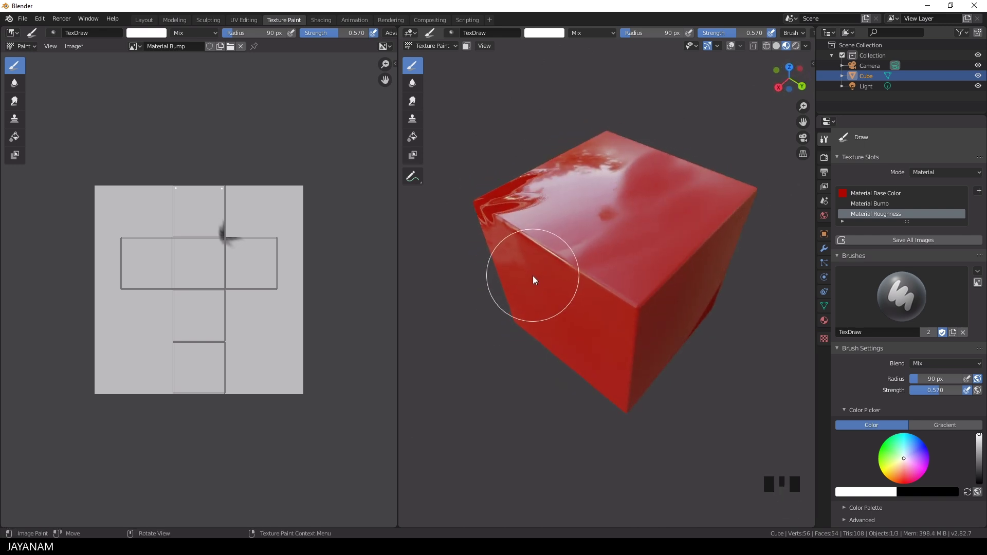
click(414, 101)
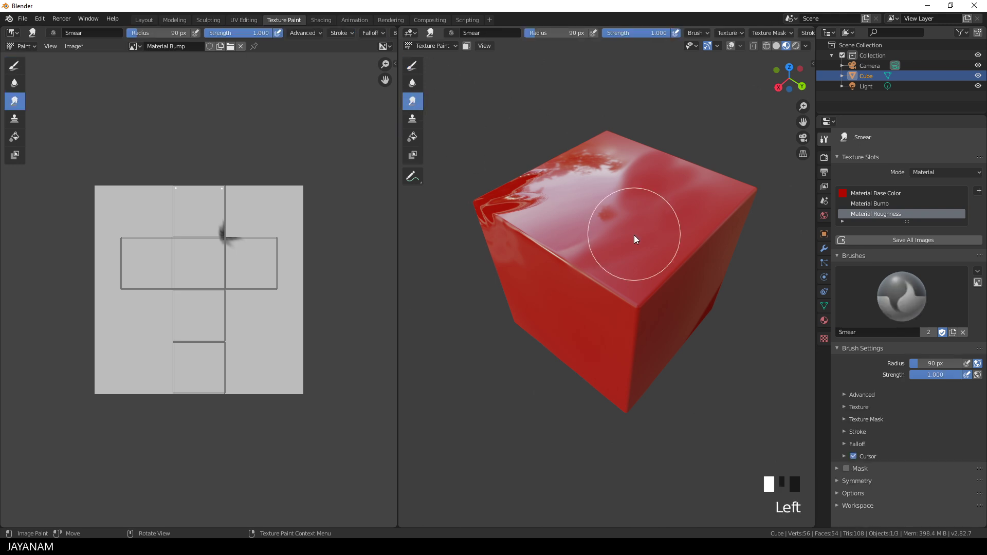
scroll(617, 221, up, 2)
mouse_move(567, 180)
mouse_down()
mouse_move(620, 209)
mouse_move(776, 168)
mouse_move(610, 181)
mouse_move(641, 168)
mouse_up()
mouse_move(541, 242)
mouse_down()
mouse_move(562, 251)
mouse_move(582, 242)
mouse_up()
mouse_move(581, 242)
middle_down()
mouse_move(656, 211)
mouse_move(637, 230)
middle_up()
- Set the Smear brush radius to 25 px and smear the roughness at the dented corner
key(f)
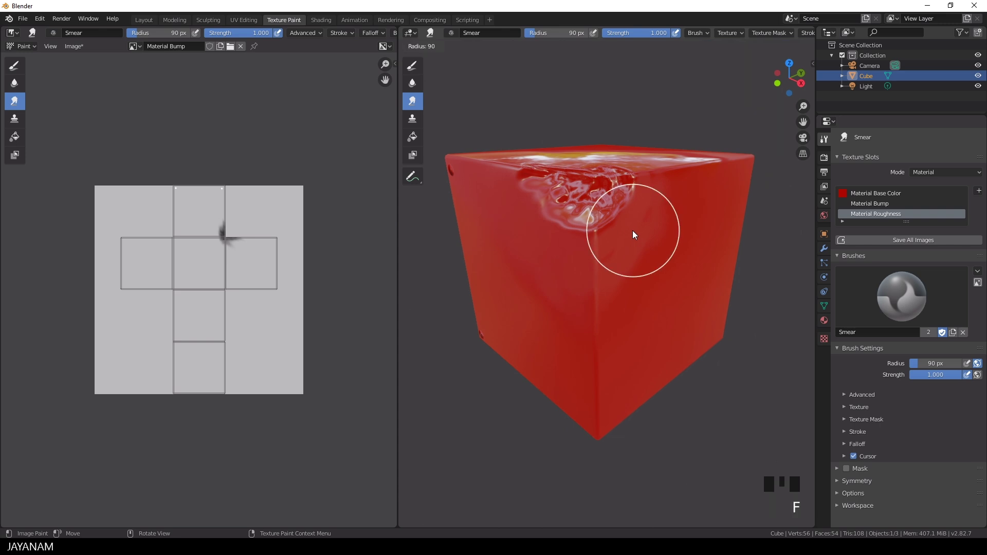
click(596, 226)
drag(593, 212, 596, 217)
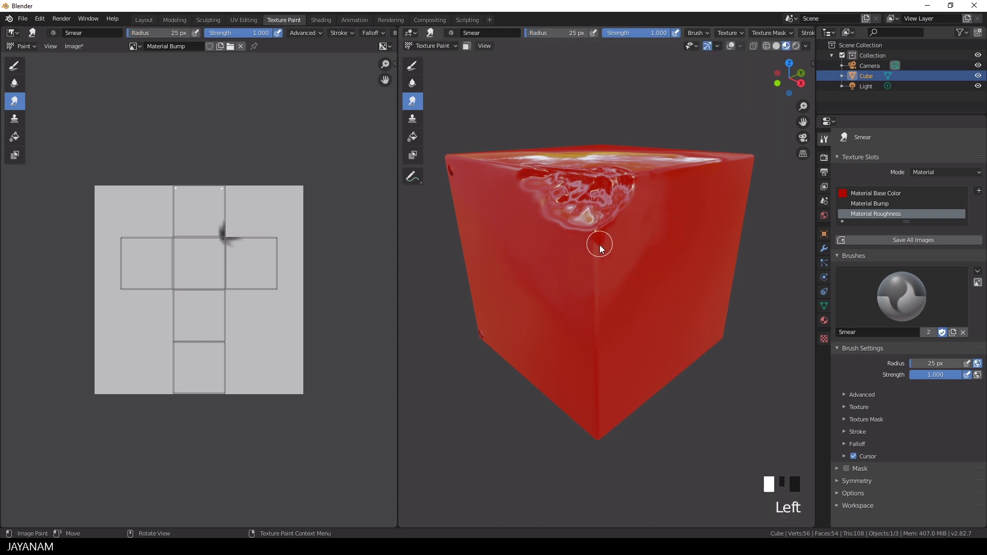
- Display the Material Roughness texture in the image editor and view the cube's dented corner
mouse_move(634, 377)
middle_down()
mouse_move(662, 295)
mouse_move(680, 279)
mouse_move(656, 255)
mouse_move(576, 316)
mouse_move(547, 321)
mouse_move(581, 289)
mouse_move(589, 310)
middle_up()
scroll(565, 309, up, 2)
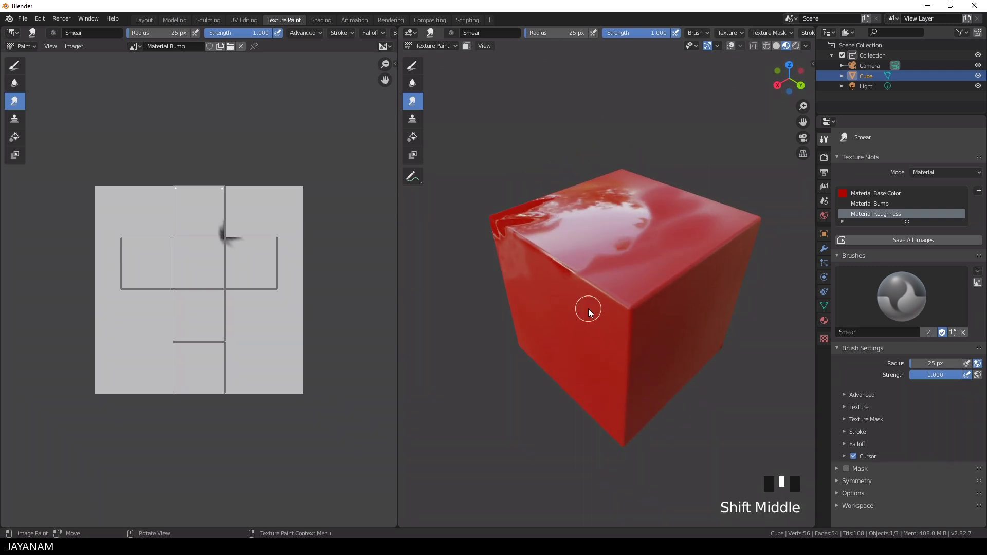
click(879, 213)
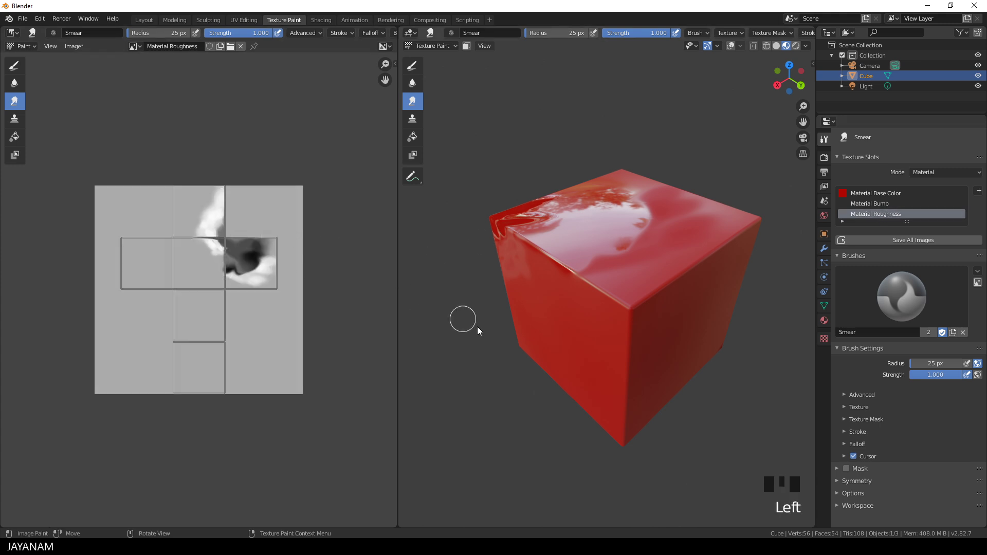
middle_drag(521, 323, 631, 309)
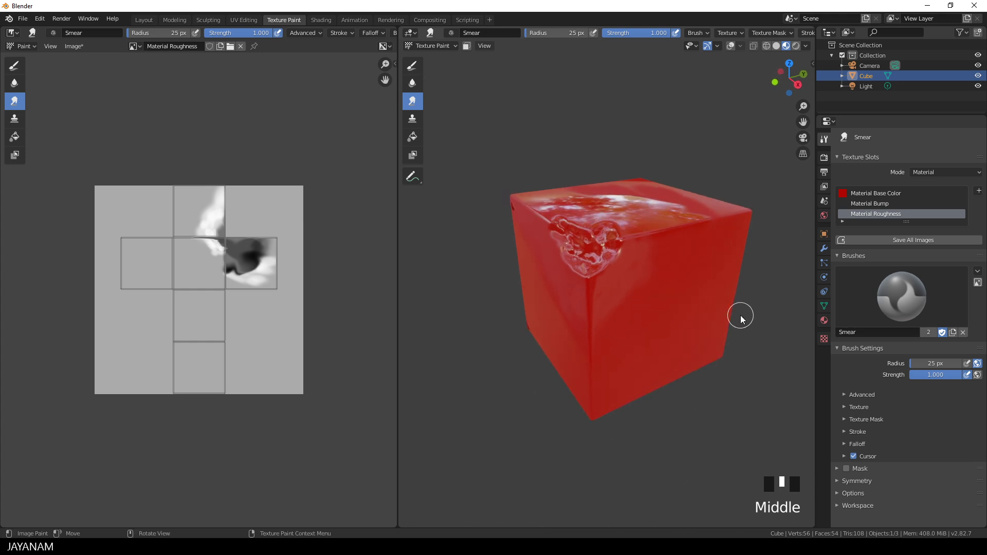
- Turn the image editor into a Shader Editor, hide its sidebar and frame the material's nodes
click(14, 32)
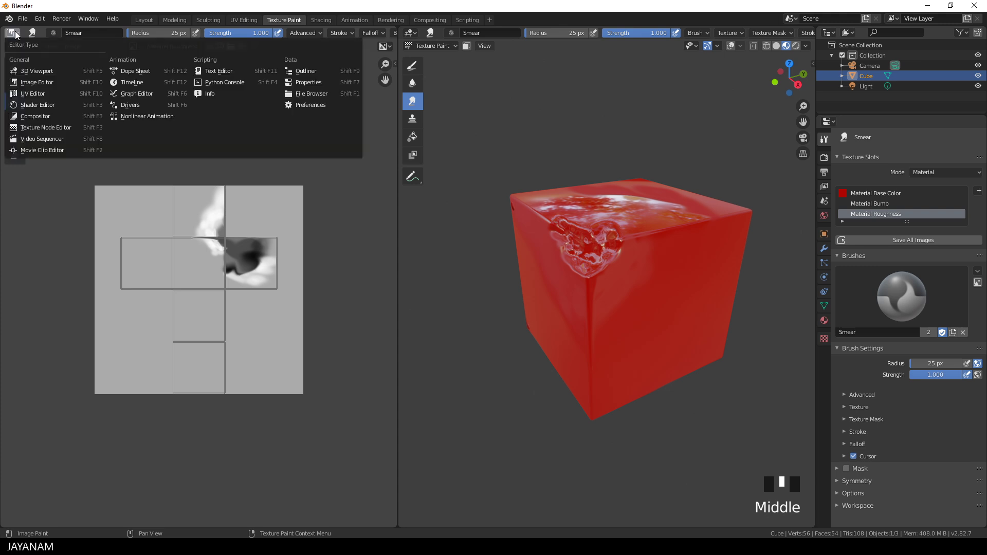
click(60, 101)
middle_drag(167, 163, 221, 116)
key(n)
scroll(228, 166, up, 3)
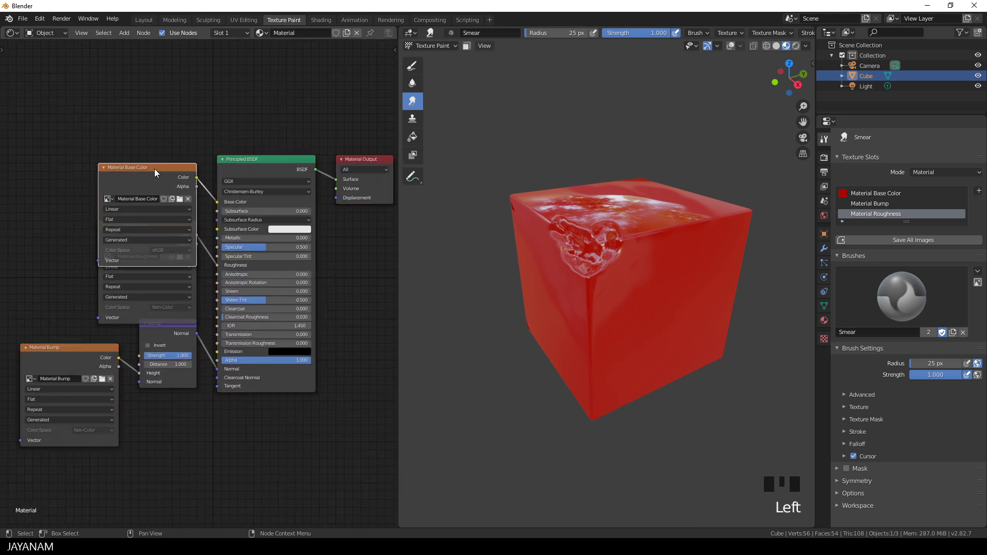
- Spread out the Material Base Color, Material Roughness, Material Bump and Bump nodes so they no longer overlap
drag(160, 168, 113, 115)
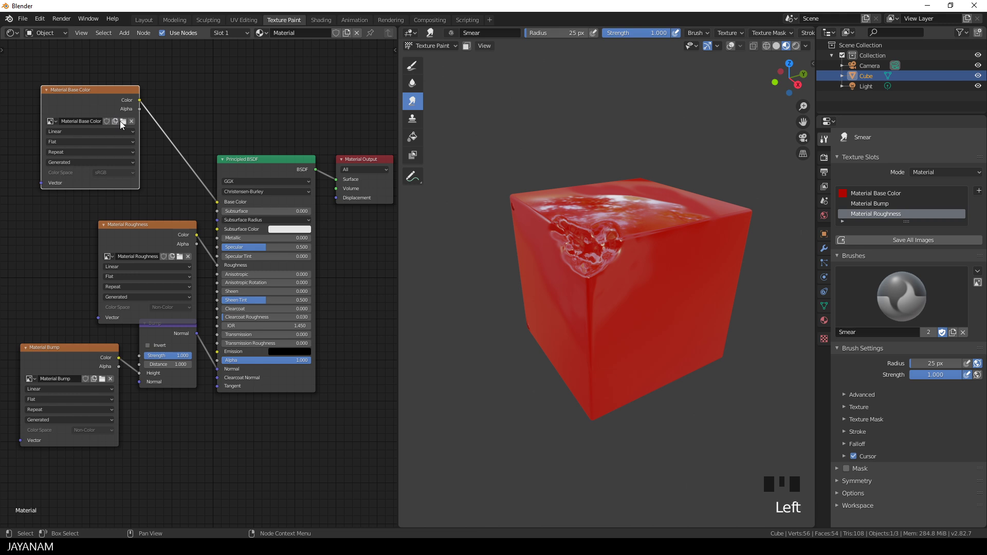
click(168, 224)
drag(168, 223, 101, 213)
click(85, 351)
drag(84, 350, 97, 377)
click(172, 322)
drag(172, 323, 174, 338)
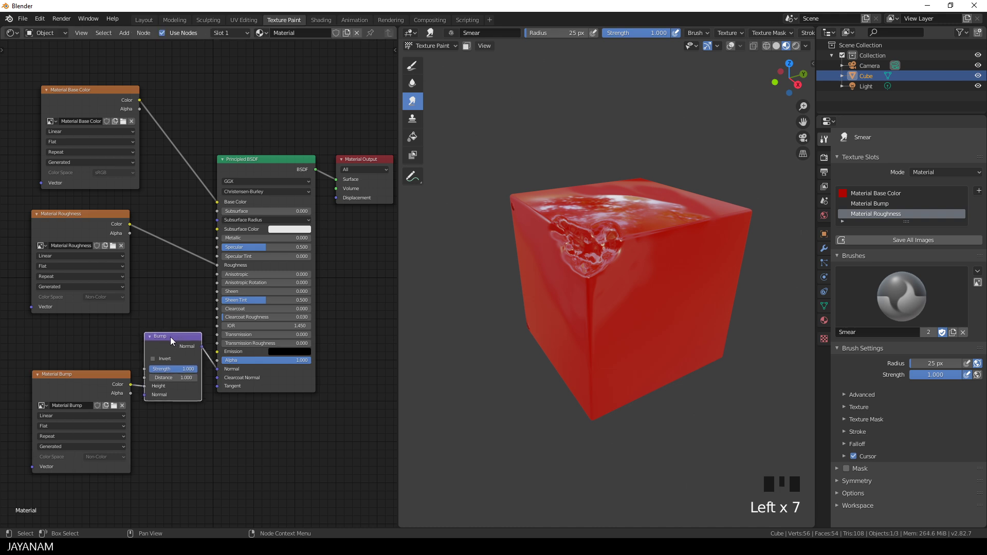
mouse_move(190, 371)
mouse_down()
mouse_move(161, 371)
mouse_move(187, 372)
mouse_up()
- Save all texture images and save the project as pbr1.blend in D:\Projects\pbr
click(921, 239)
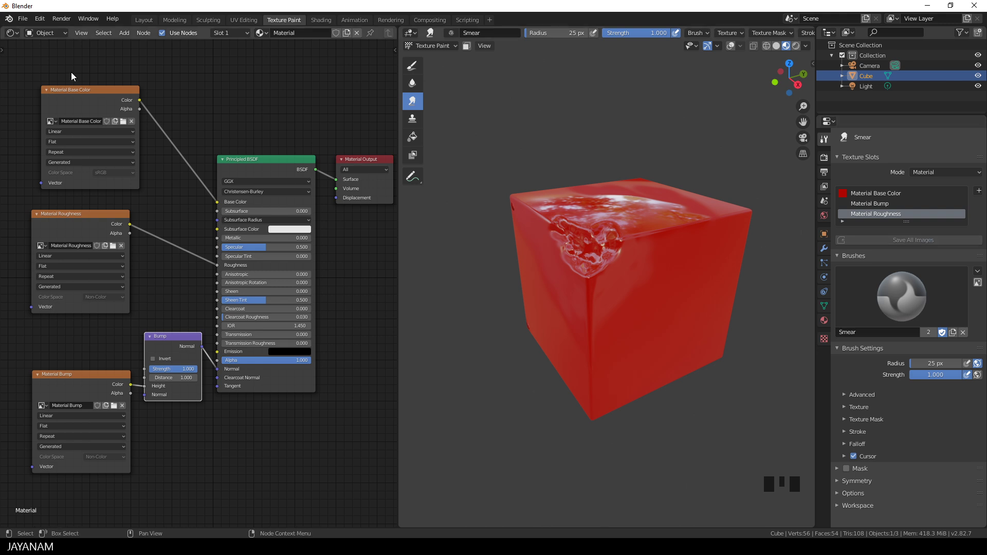
click(22, 18)
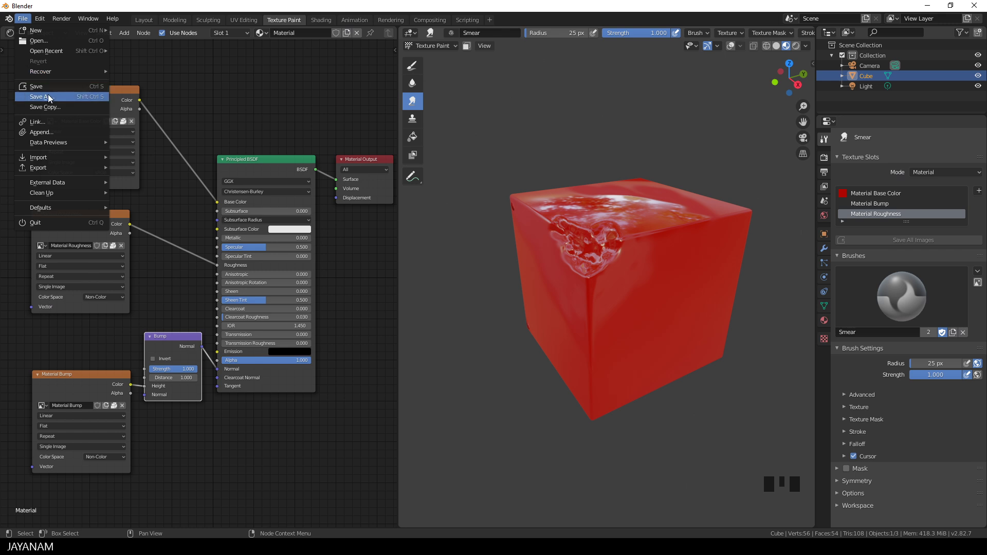
click(49, 97)
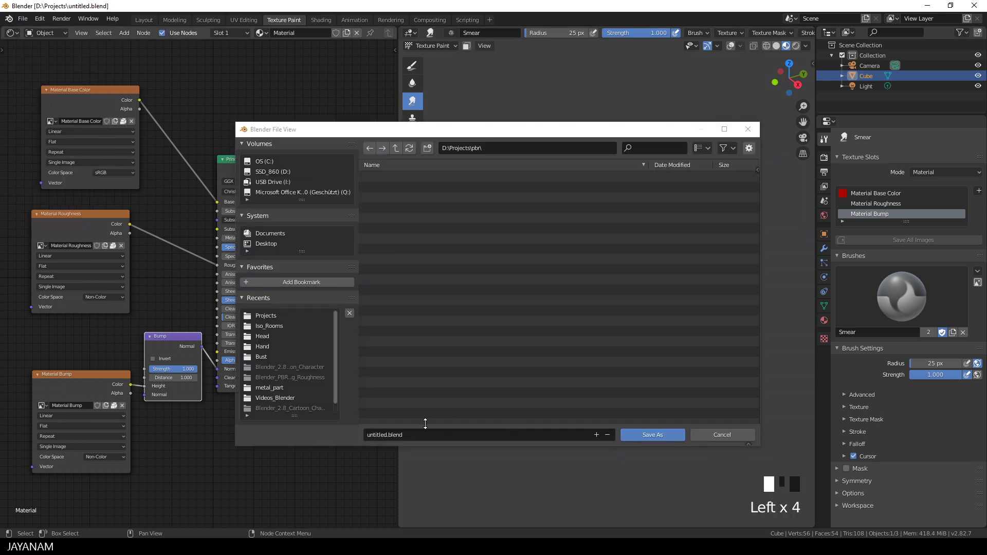
click(391, 434)
drag(387, 435, 311, 423)
text(pbr1)
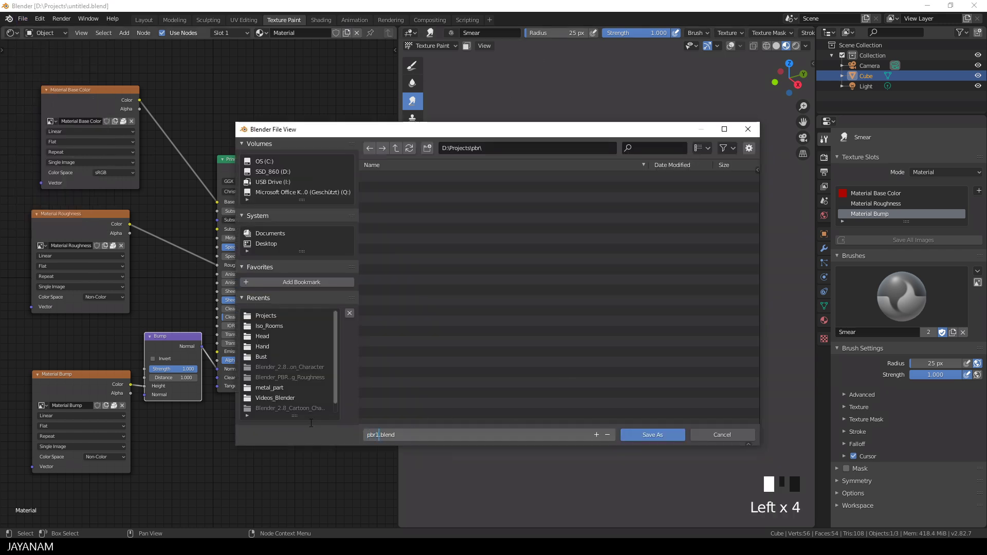
click(641, 436)
click(643, 433)
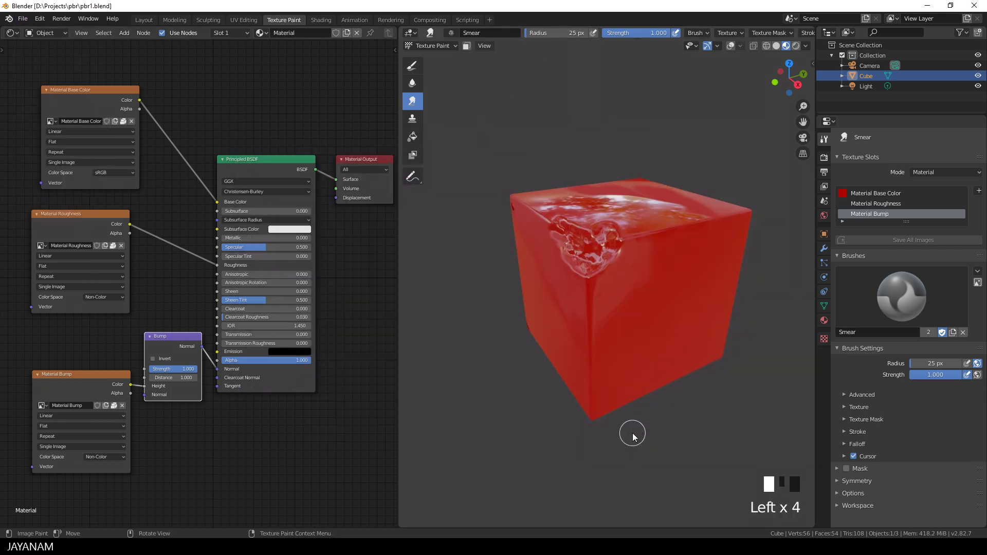
- Start a new General file and reopen the saved pbr1.blend from the recent files
click(23, 19)
mouse_move(77, 30)
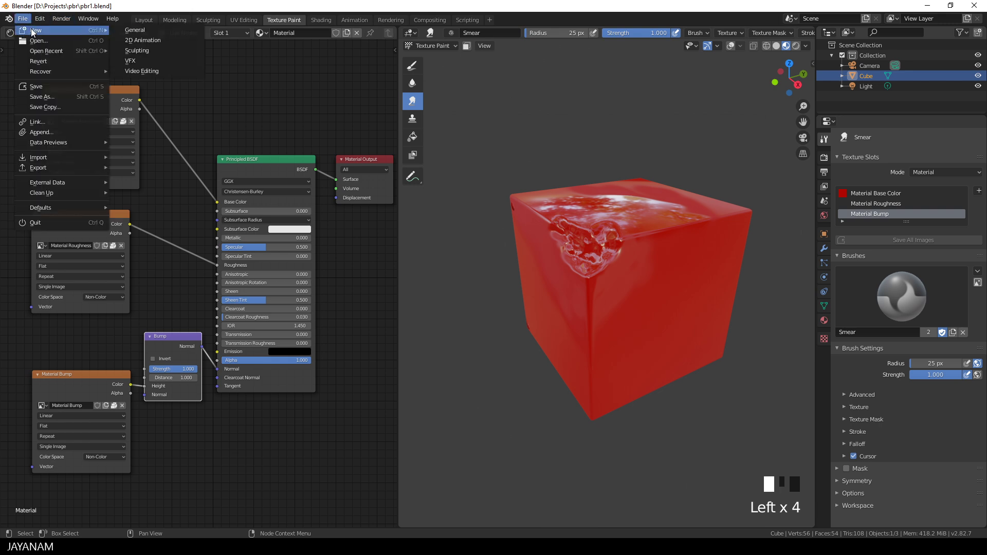
click(145, 31)
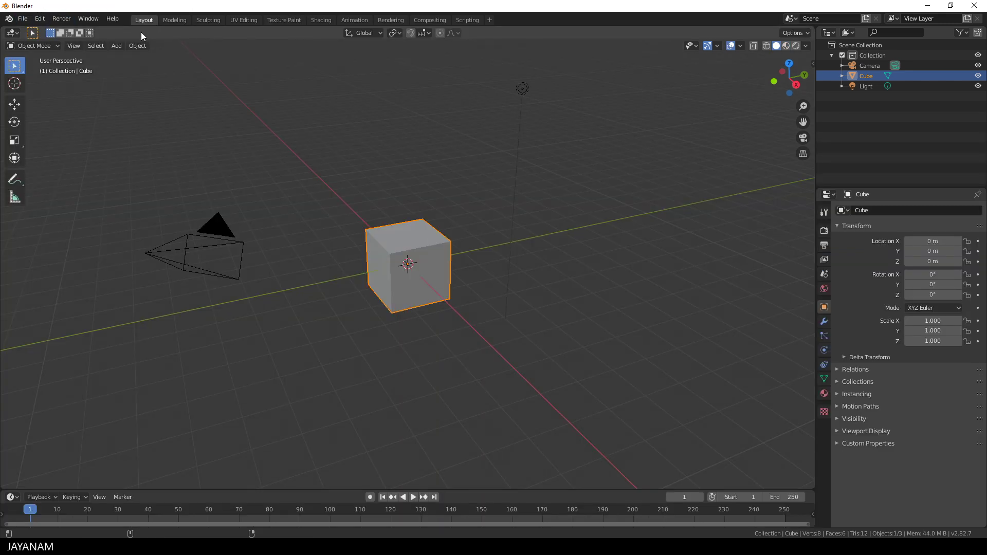
click(23, 18)
mouse_move(41, 54)
click(161, 53)
mouse_move(630, 254)
middle_down()
mouse_move(649, 277)
mouse_move(501, 266)
mouse_move(604, 279)
mouse_move(646, 263)
middle_up()
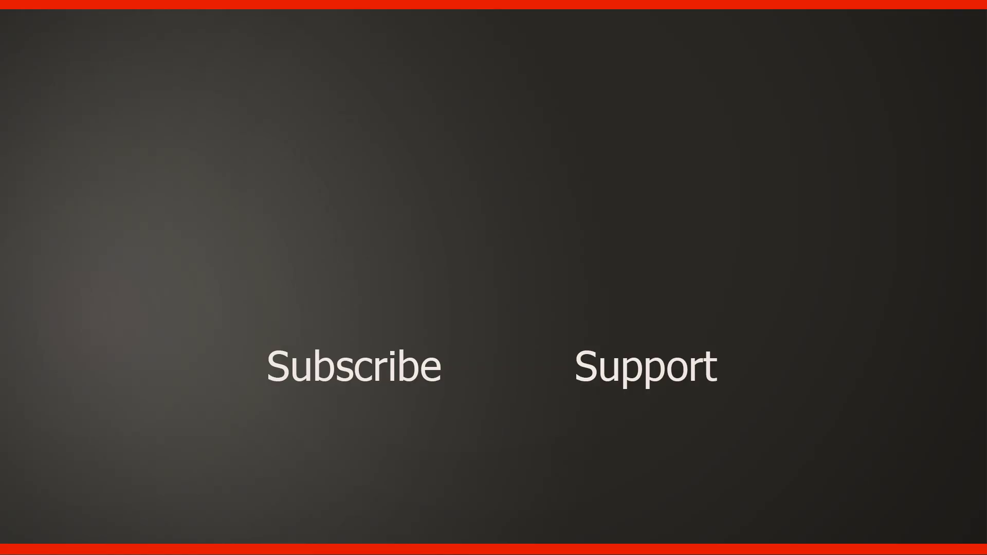